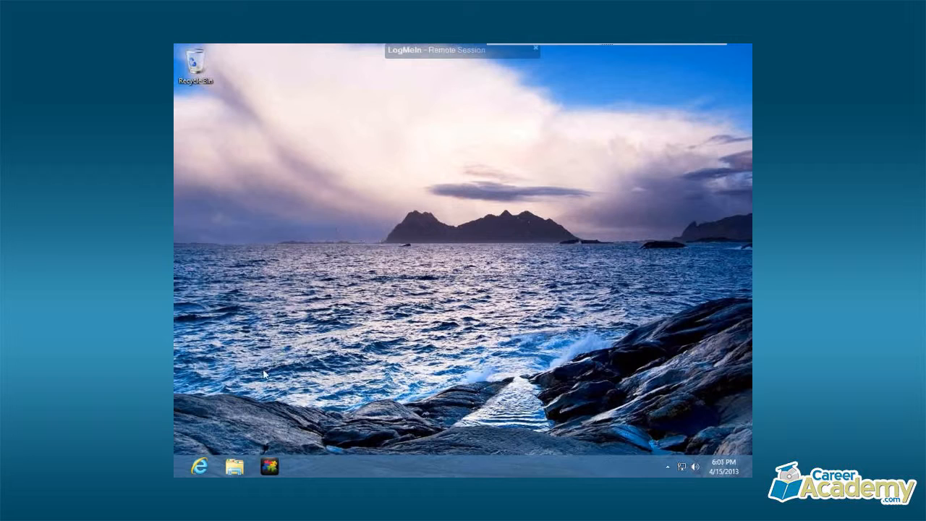
Open File Explorer and examine the commands offered under File, Home, Share and View for the Libraries window
click(235, 470)
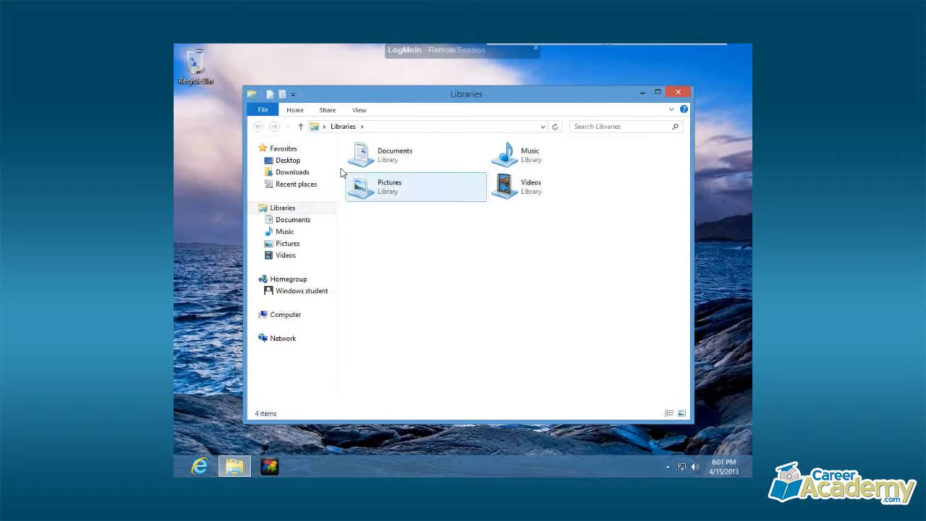
click(297, 111)
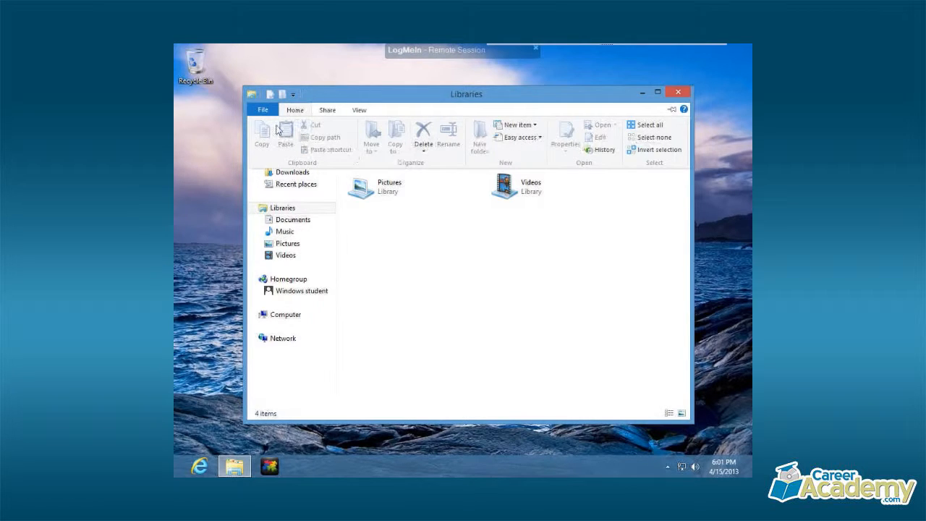
click(266, 111)
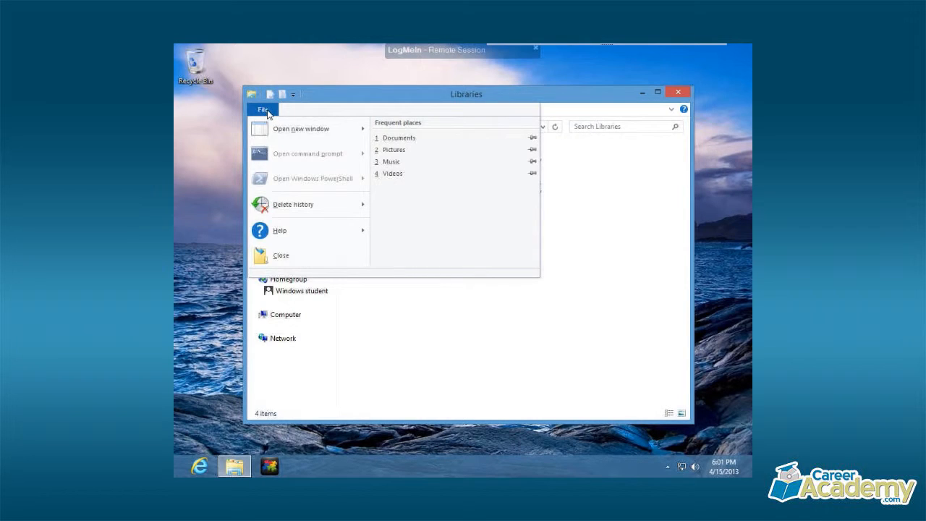
click(268, 113)
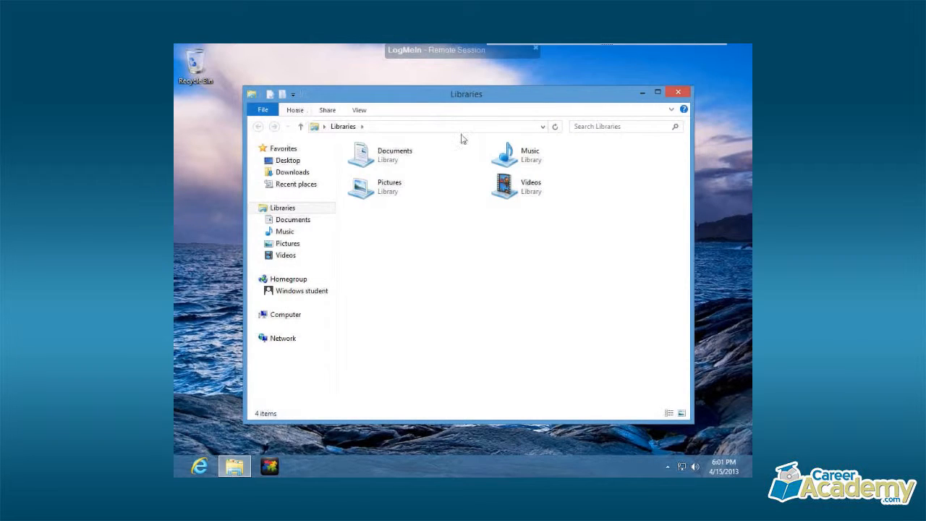
click(327, 112)
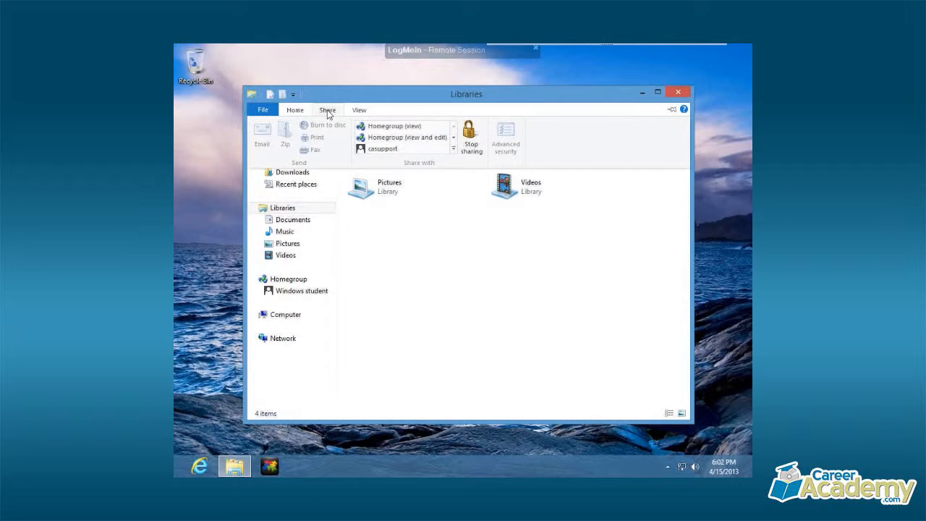
click(359, 111)
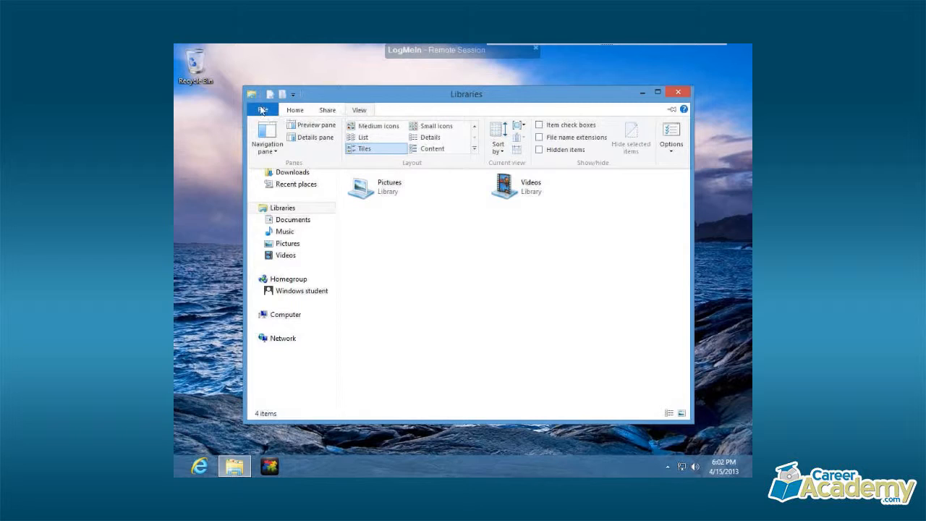
click(263, 111)
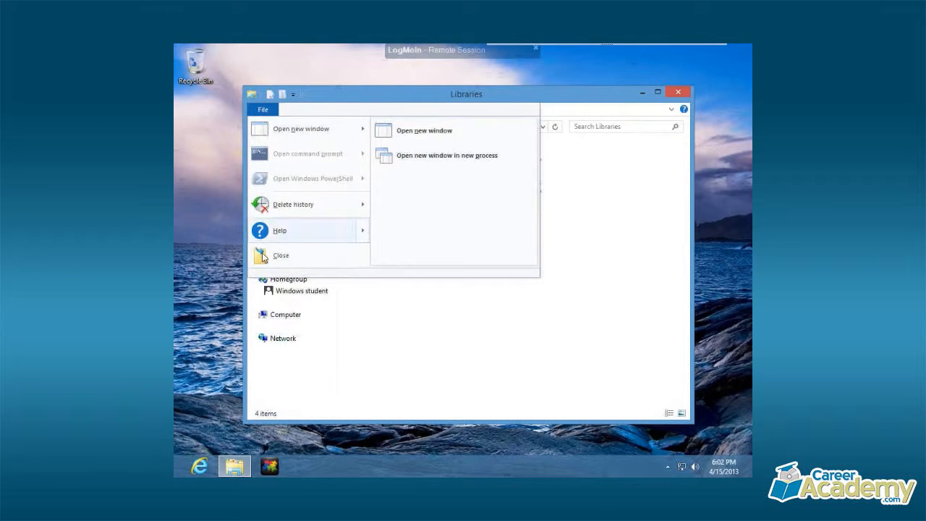
click(322, 97)
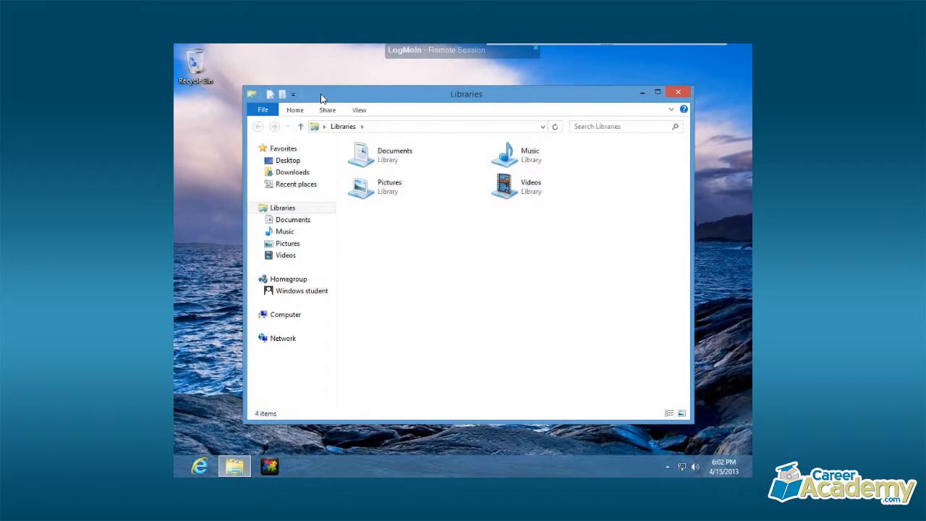
click(295, 111)
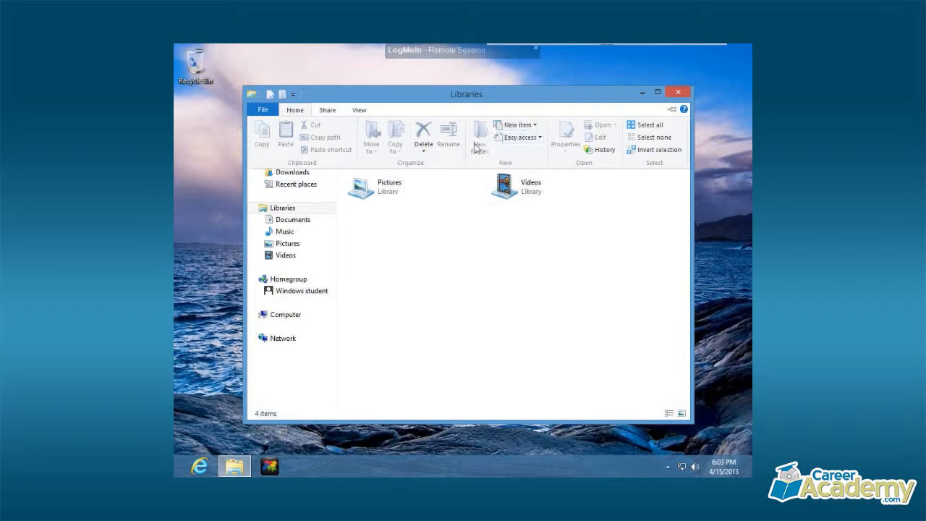
Create a new text document named Tents in the Documents library
click(300, 223)
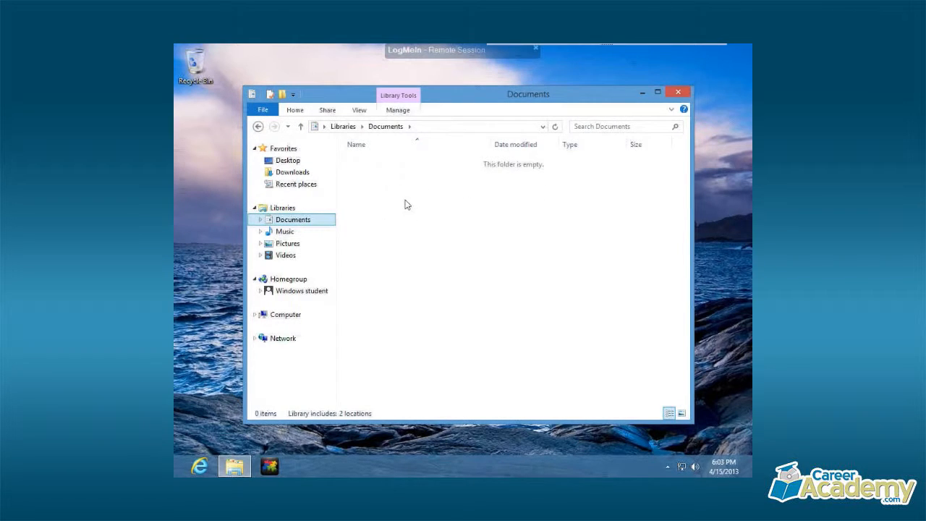
click(297, 112)
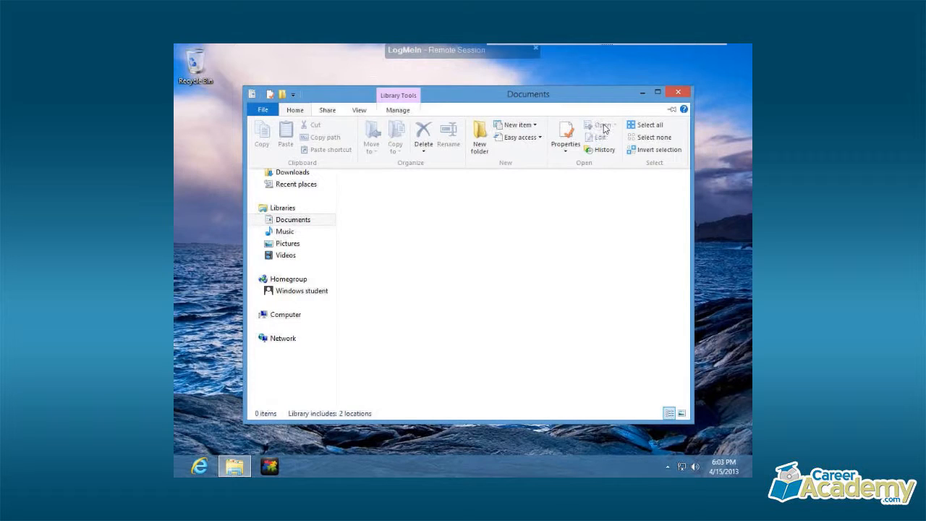
click(519, 126)
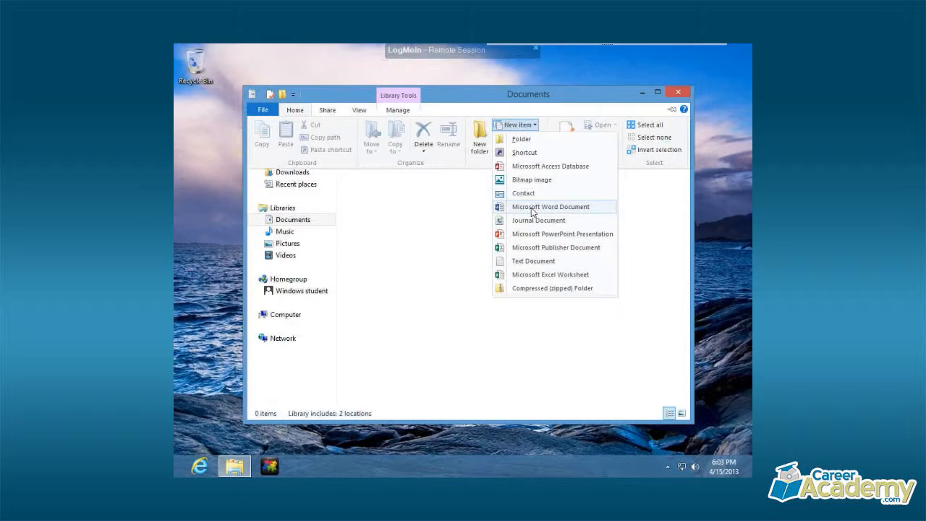
click(528, 260)
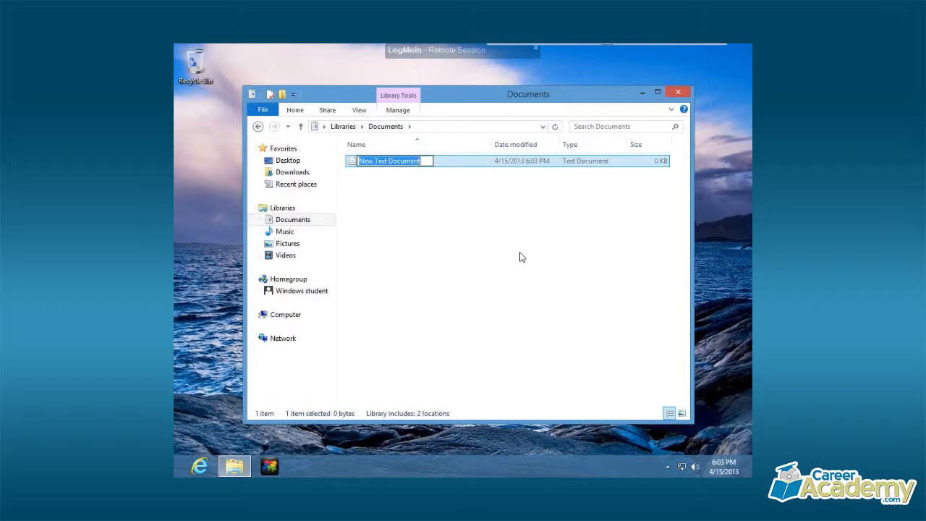
text(Tents)
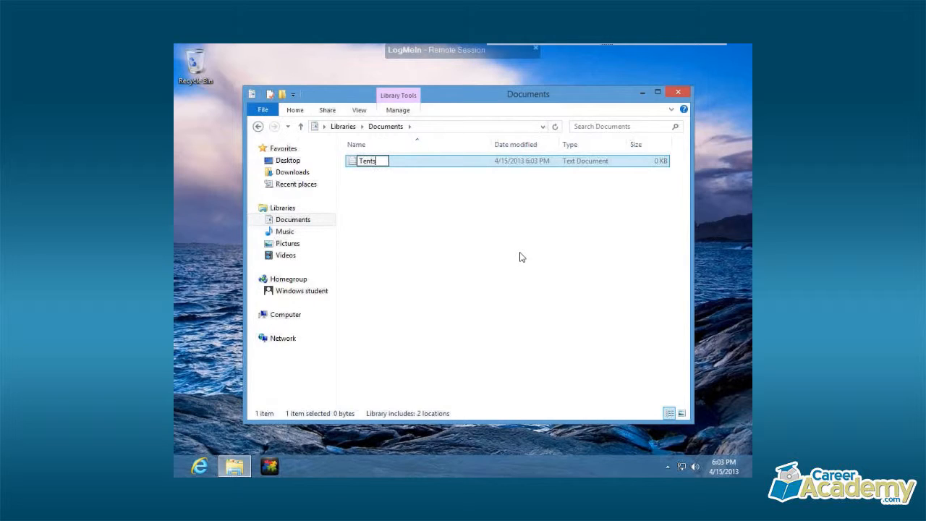
key(Return)
Open the Tents text file and enter "Tents are used primarily for camping, but don't expect them to keep the bears out."
click(297, 113)
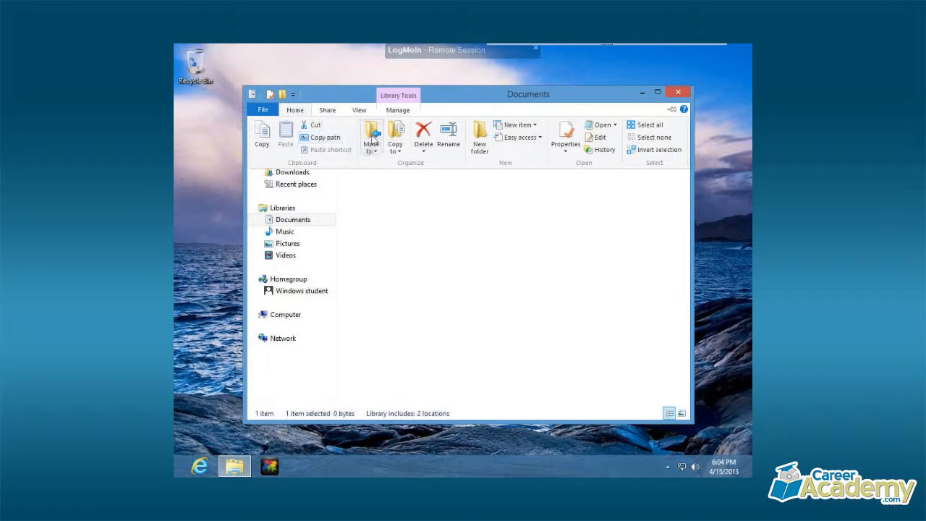
click(388, 244)
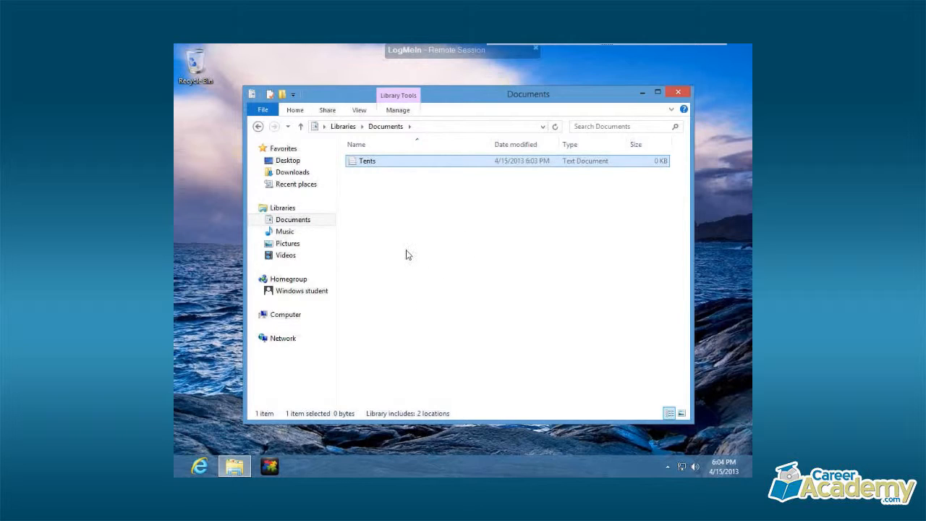
double_click(370, 162)
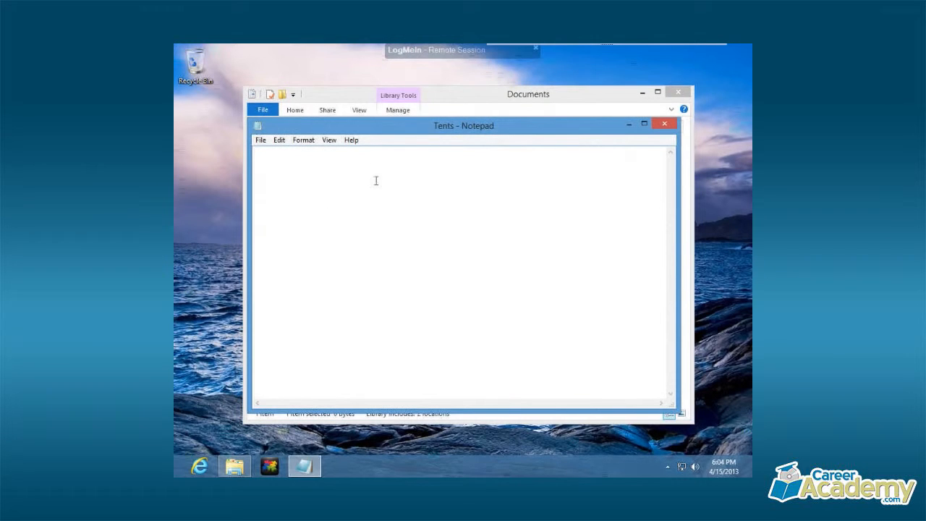
text(Tents are used primarily for )
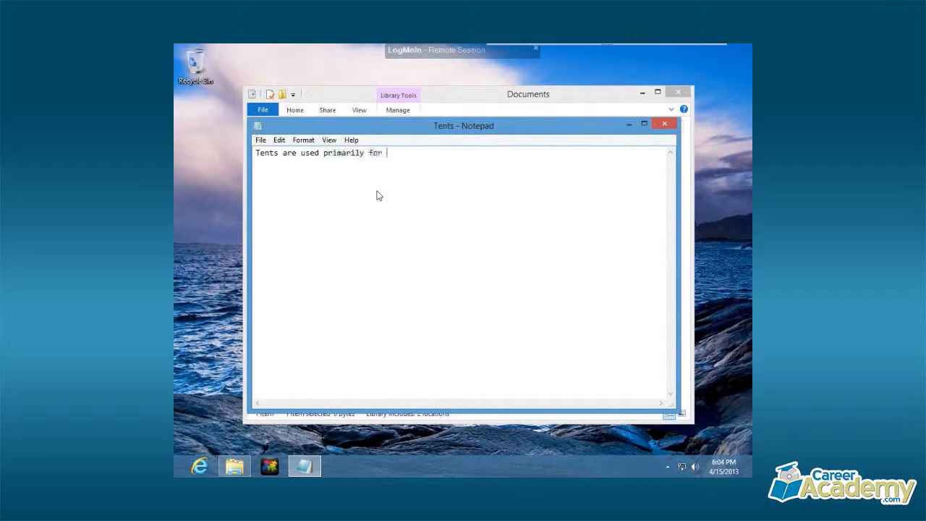
text(camping, but don't expect them to keep the bear)
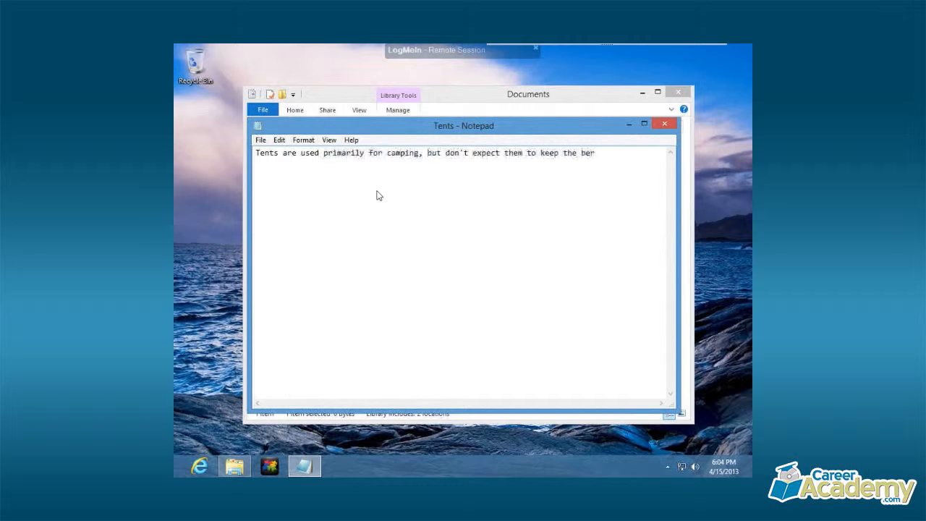
text(s out.)
Save the text in the Tents file and close its Notepad window
click(260, 141)
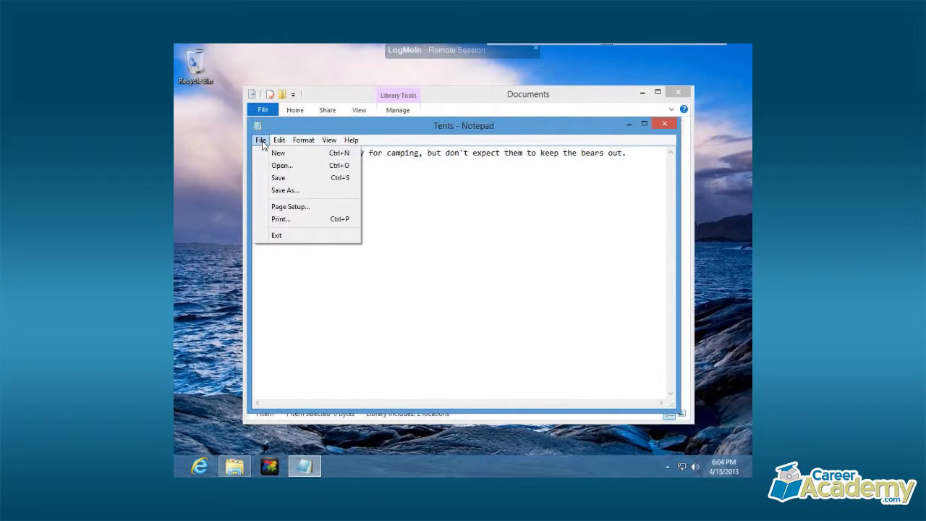
click(281, 178)
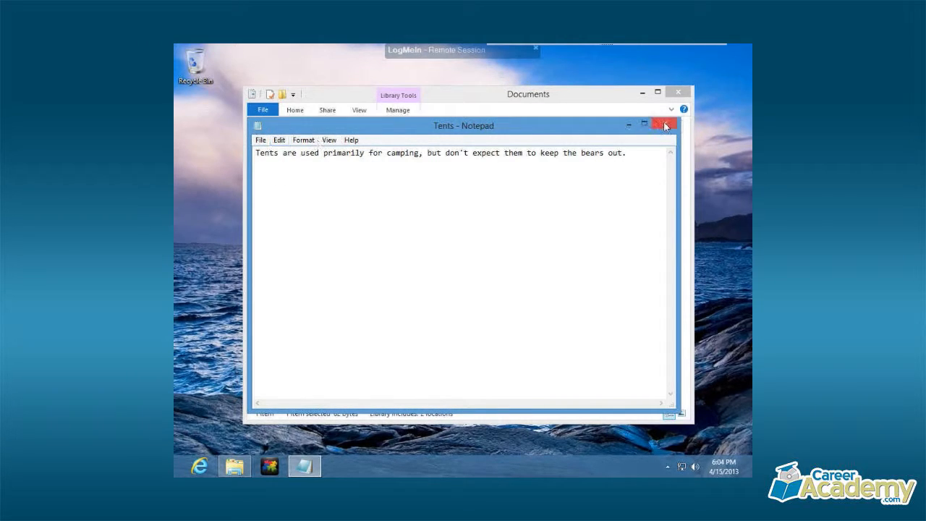
drag(588, 127, 528, 164)
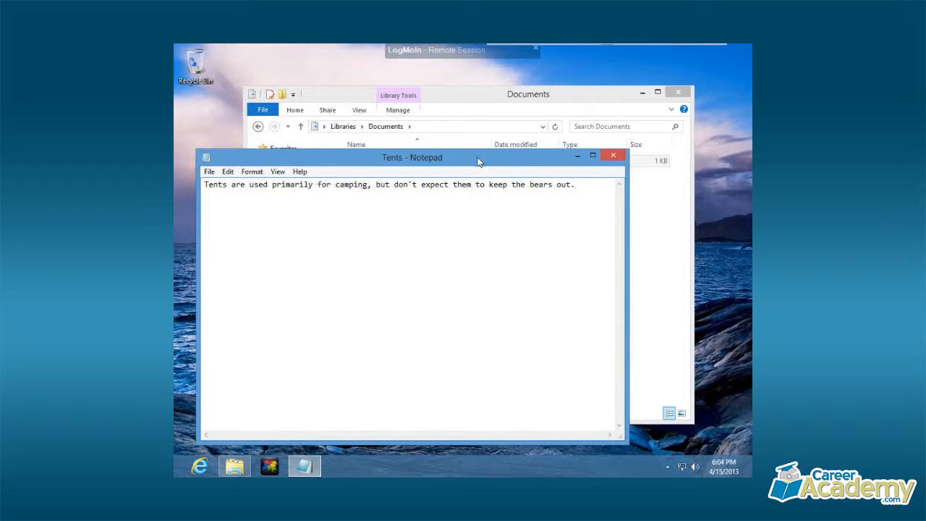
drag(477, 164, 481, 145)
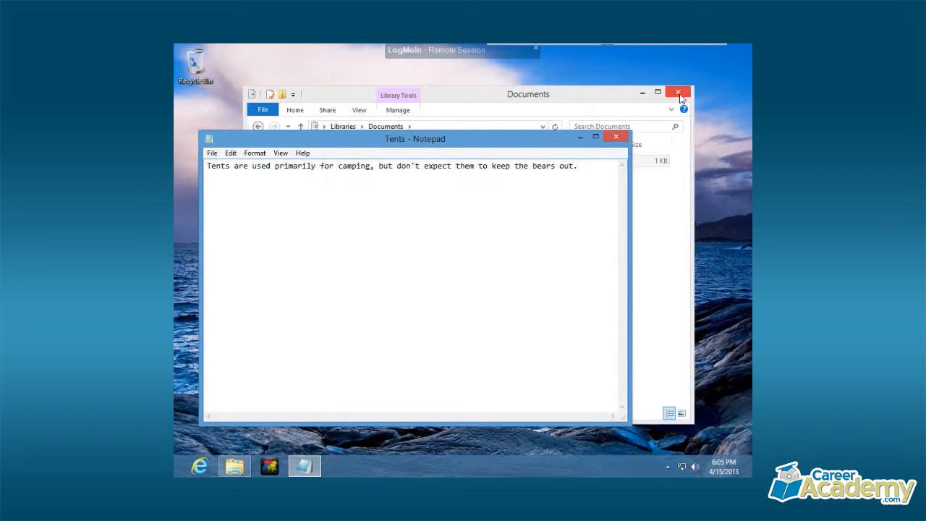
click(614, 139)
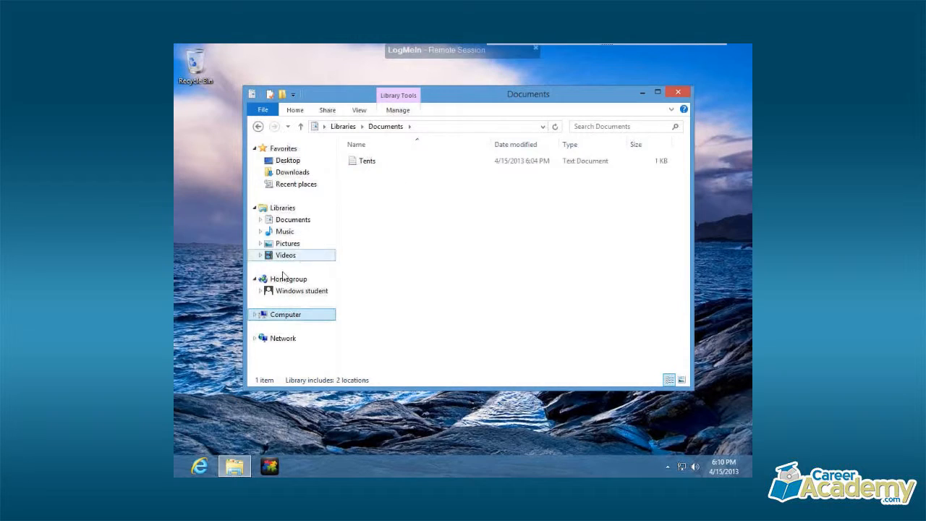
Expand Computer in the folder tree and show the contents of the OS (C:) drive
click(254, 316)
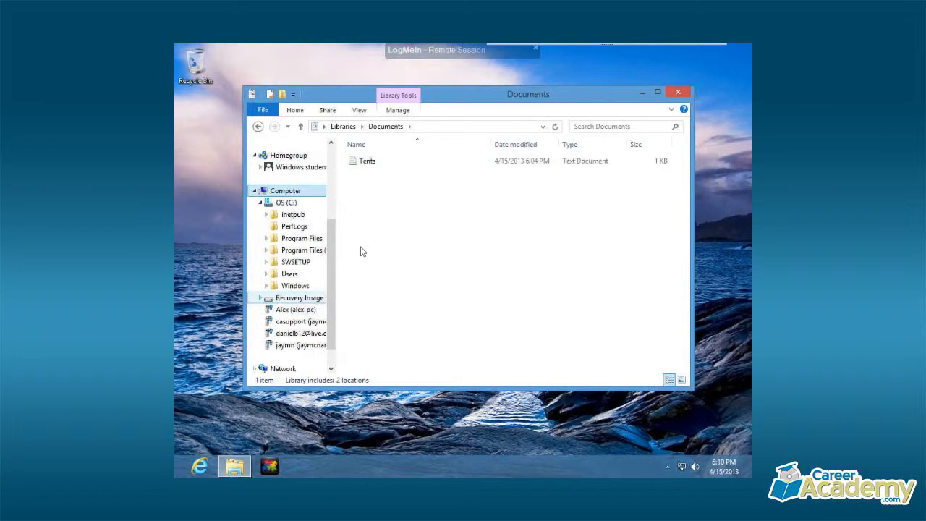
scroll(334, 231, up, 3)
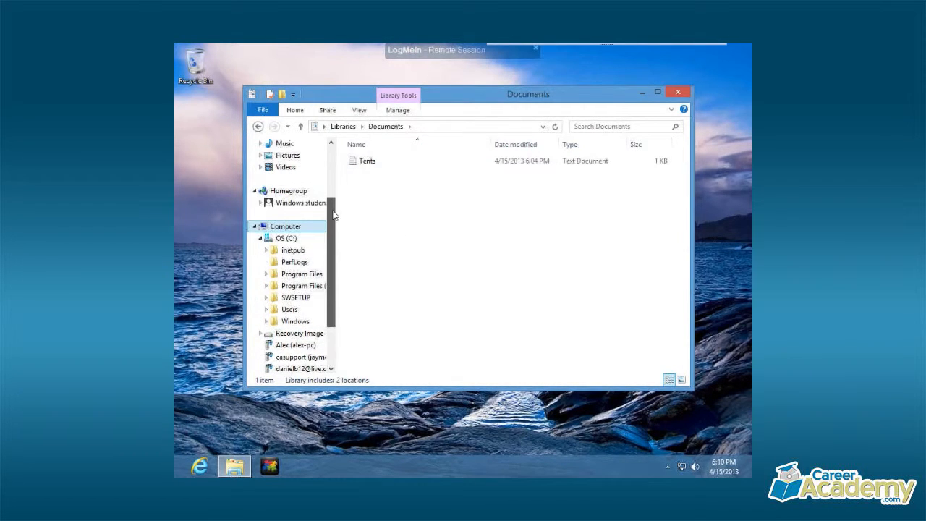
scroll(336, 206, down, 1)
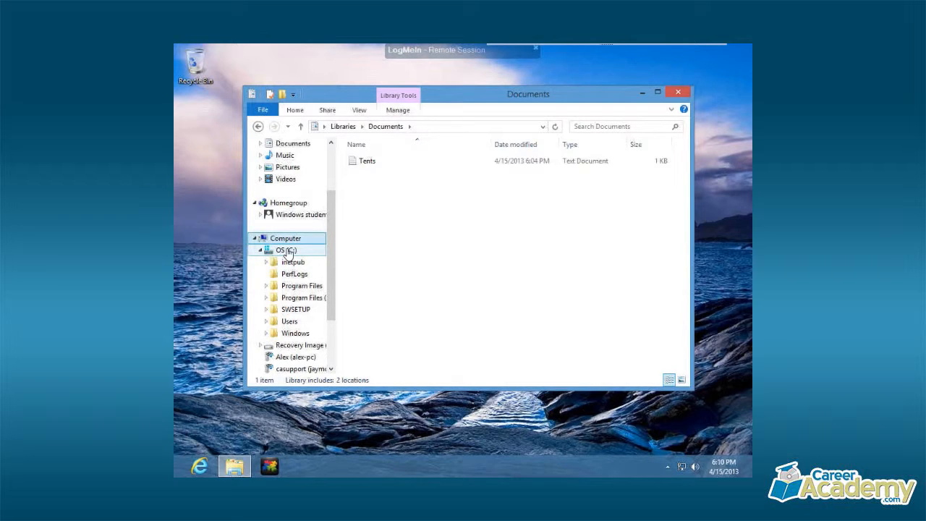
click(286, 250)
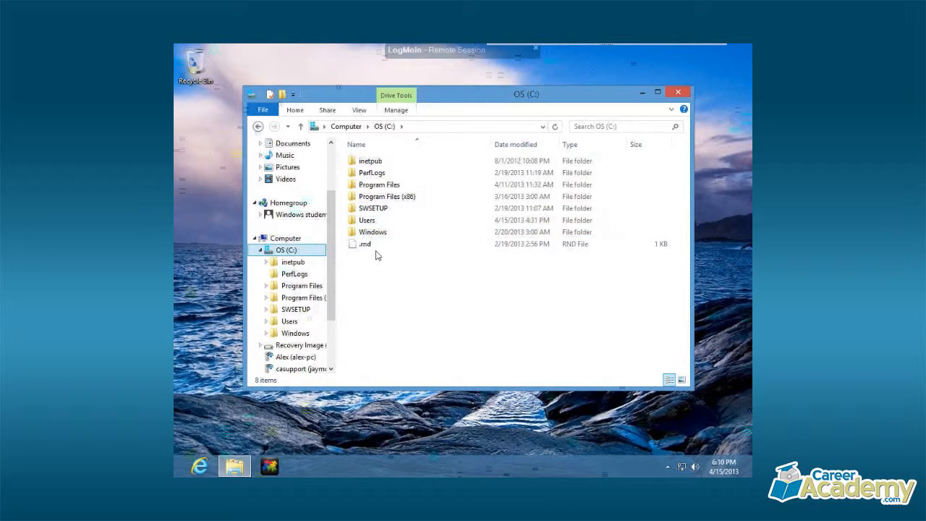
Expand Program Files in the folder tree and open its Microsoft Office\Office15 folder
click(308, 287)
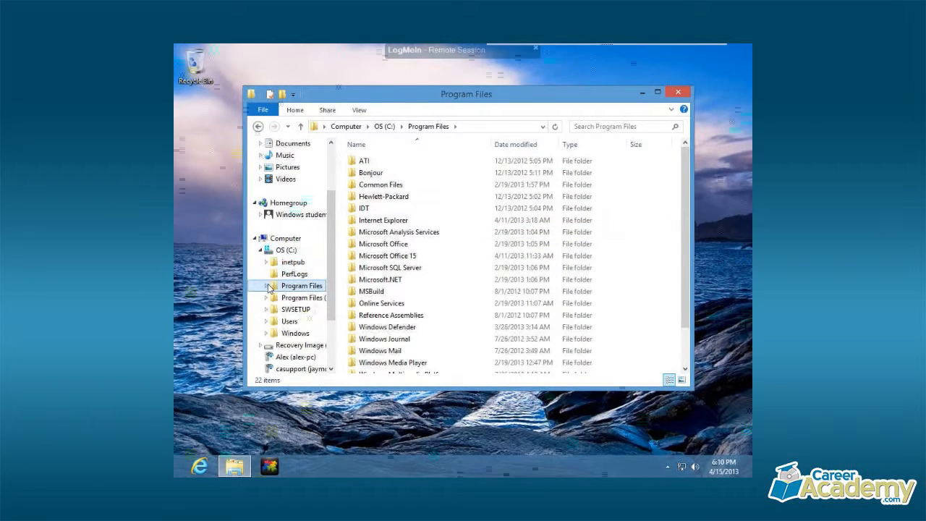
click(266, 286)
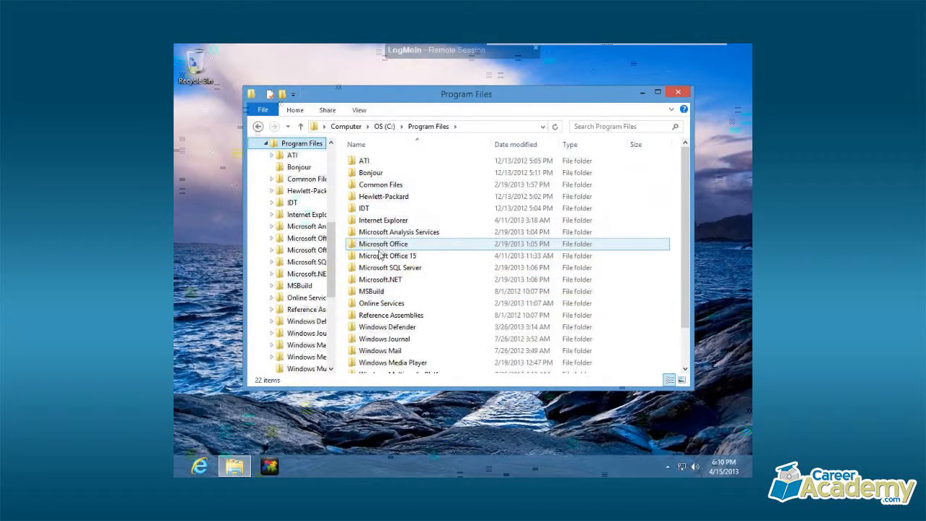
double_click(378, 246)
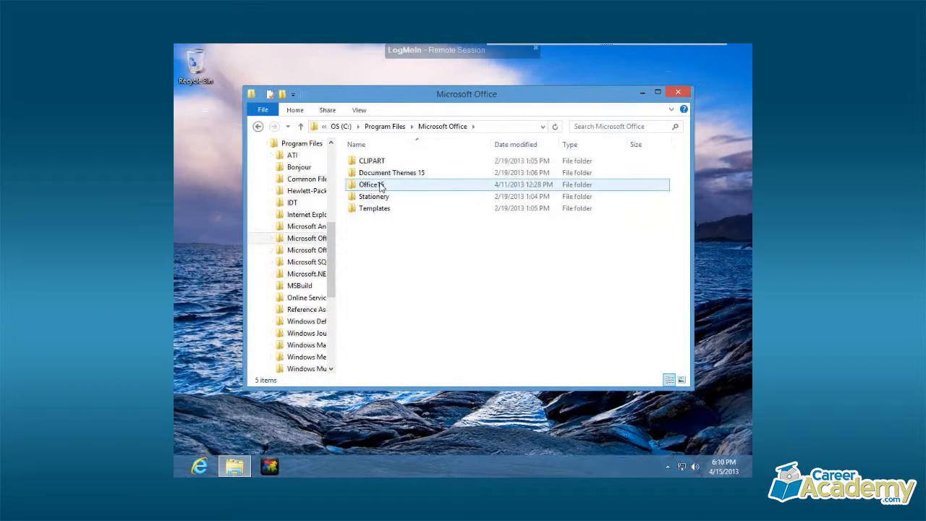
double_click(380, 185)
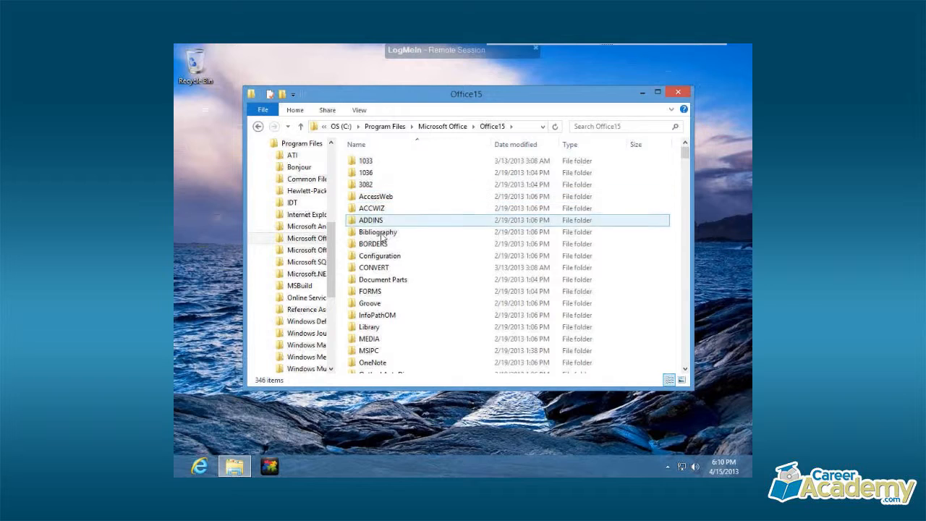
Expand the Microsoft Office folder and its Office15 subfolder in the folder tree
scroll(332, 235, up, 1)
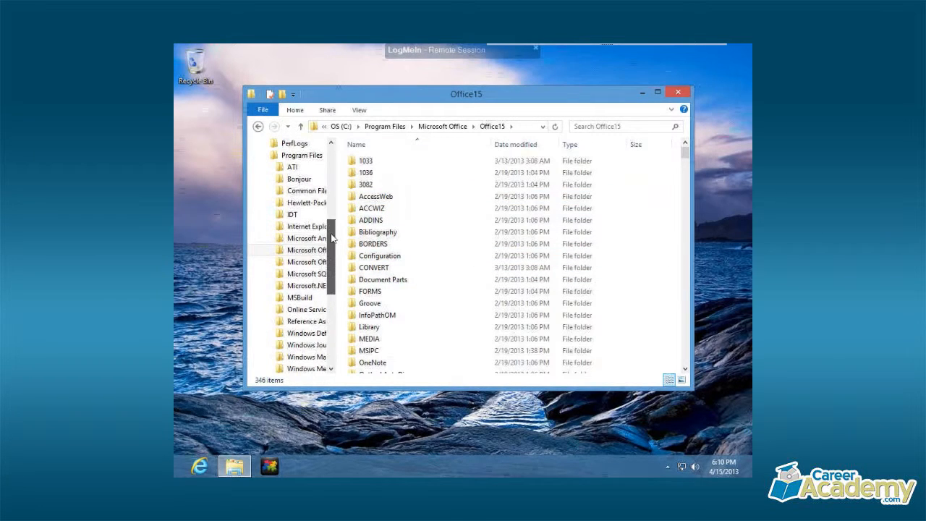
drag(334, 233, 338, 258)
click(272, 204)
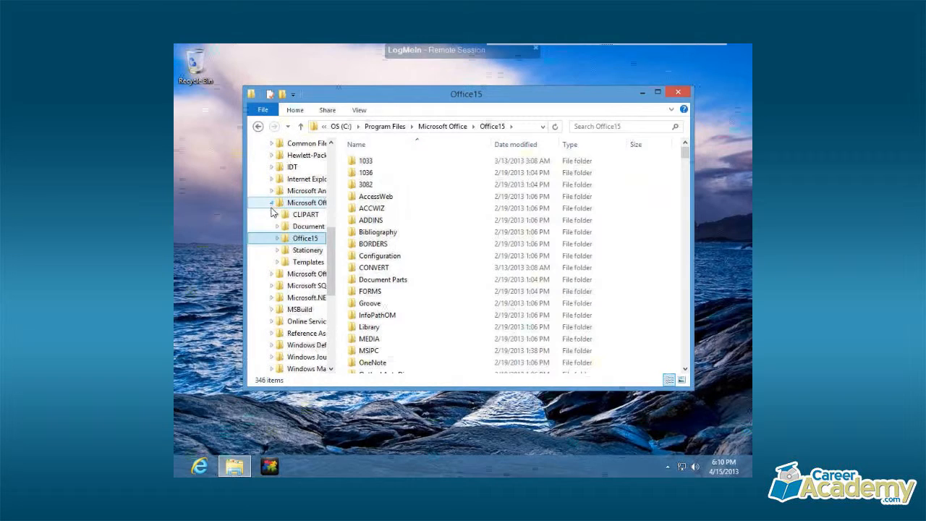
click(277, 239)
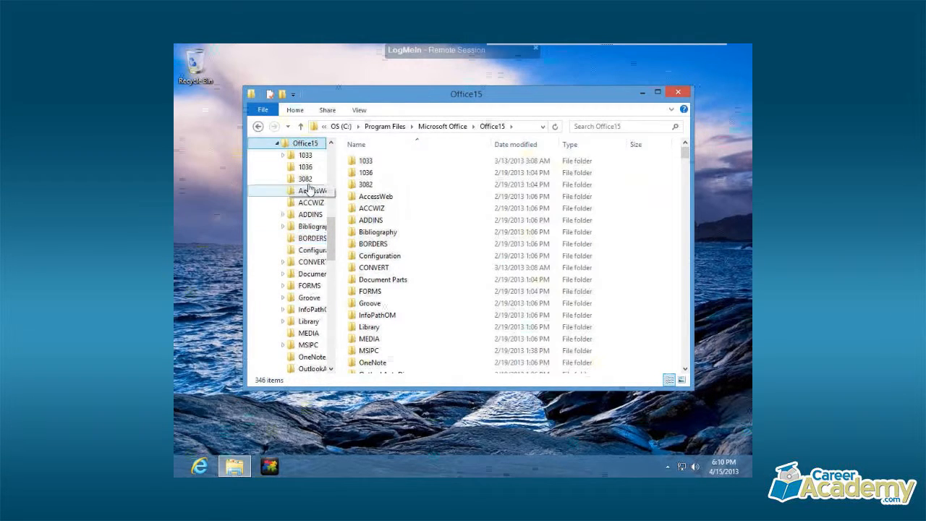
Show the Documents library and expand it in the folder tree
click(332, 179)
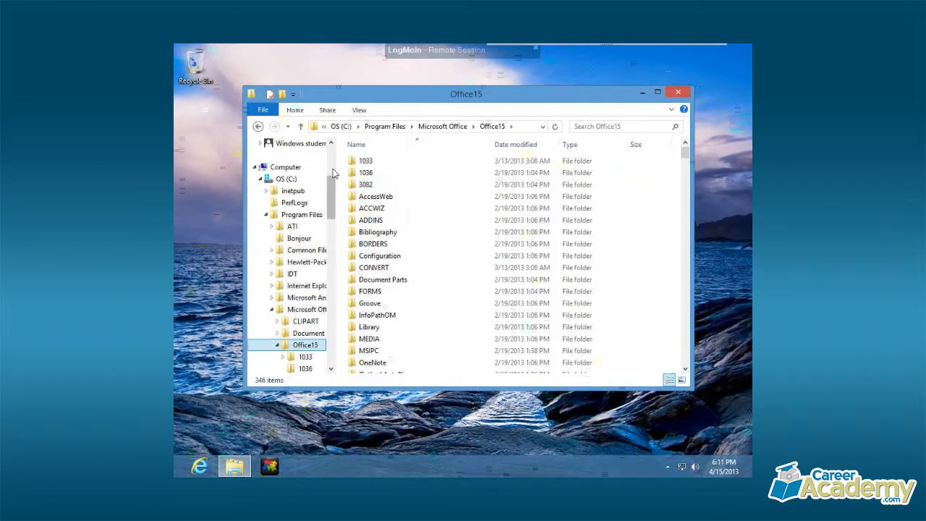
click(334, 174)
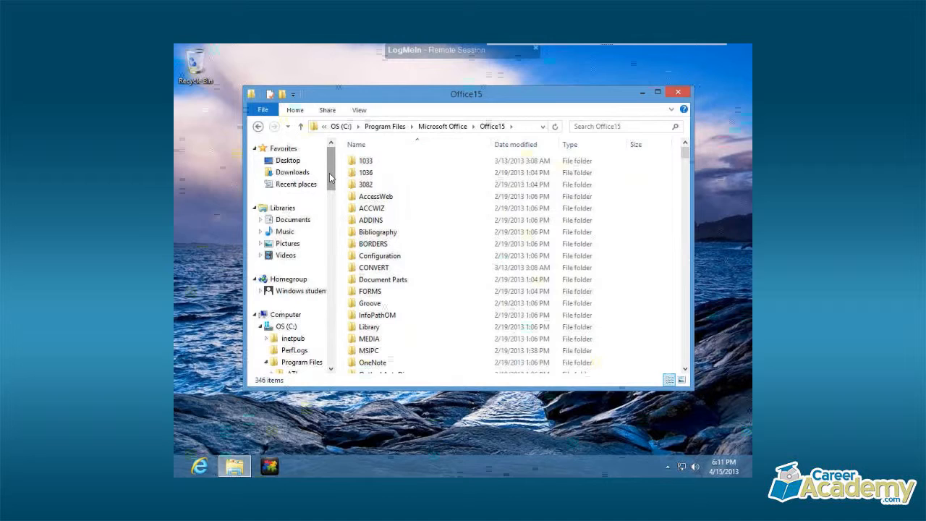
click(293, 222)
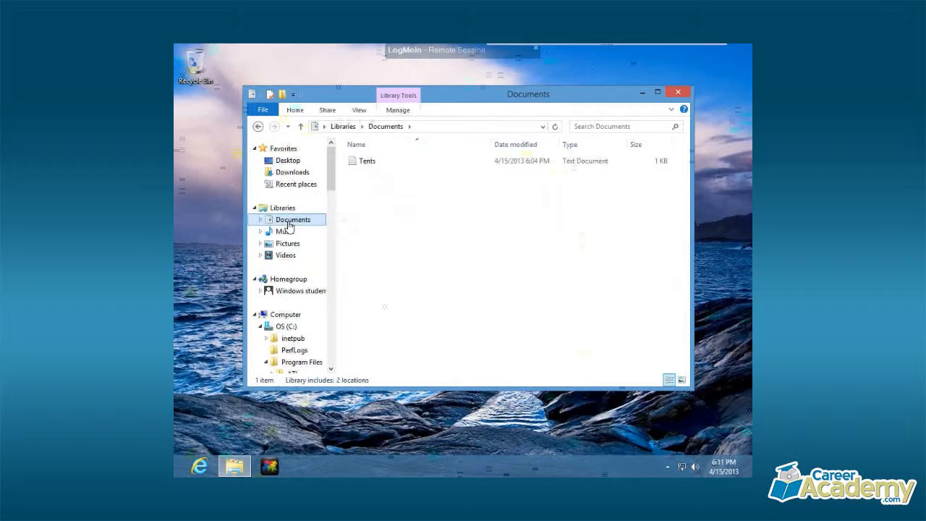
click(261, 220)
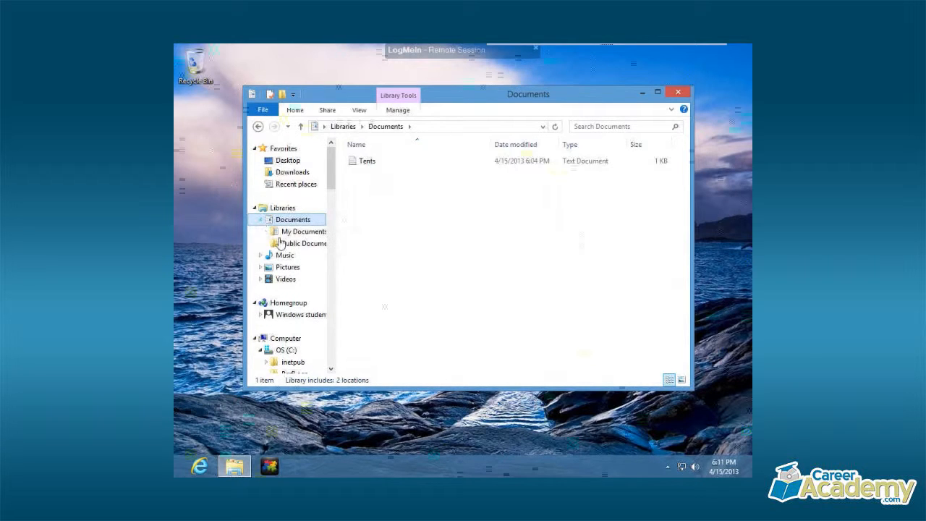
View the contents of My Documents and Public Documents, ending in the My Documents folder
click(293, 233)
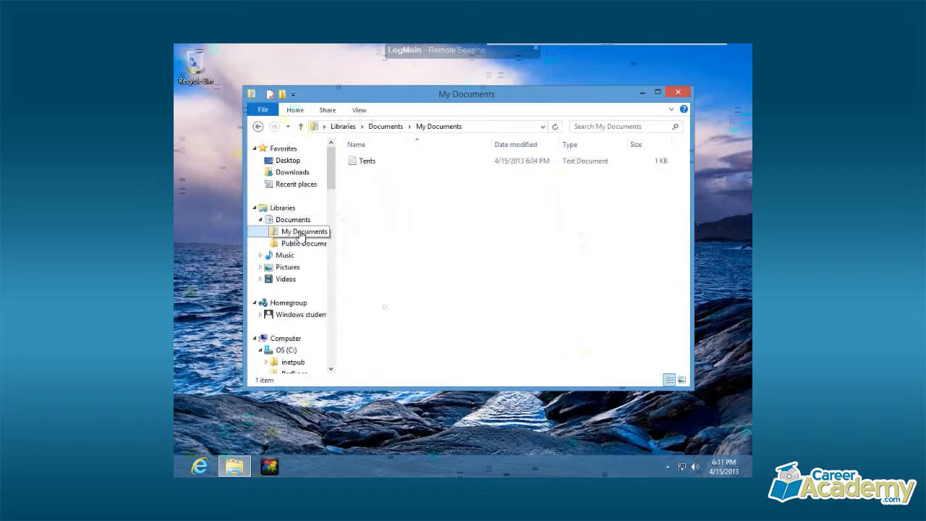
click(296, 246)
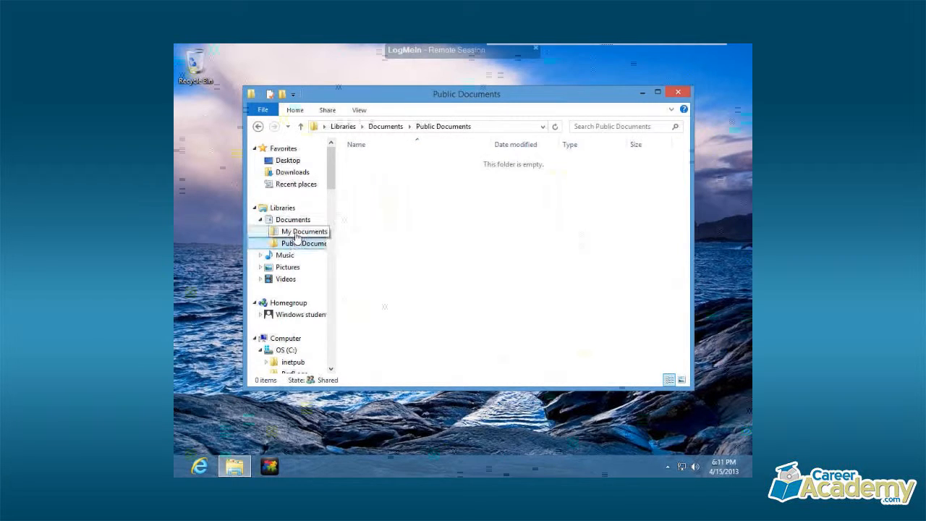
click(295, 233)
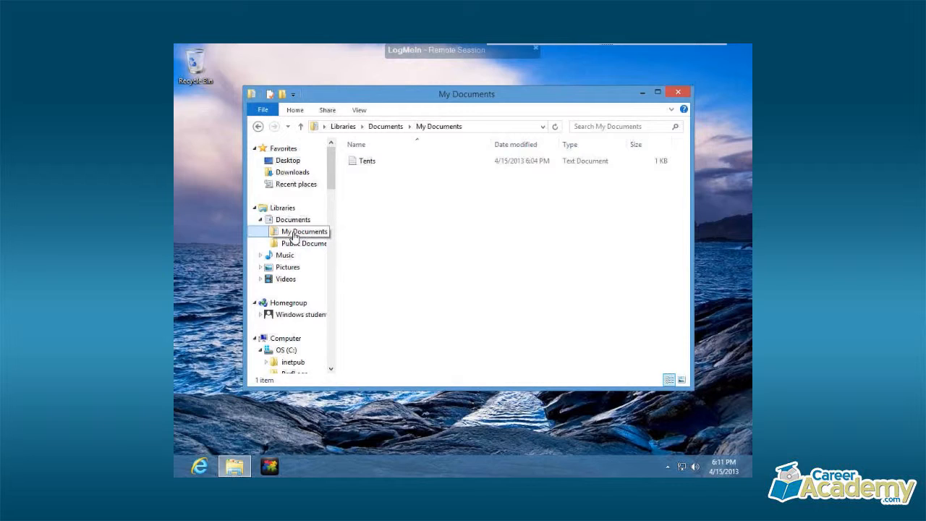
Select the Tents file and examine the File options for opening a new window, command prompt and Windows PowerShell
click(363, 166)
click(364, 164)
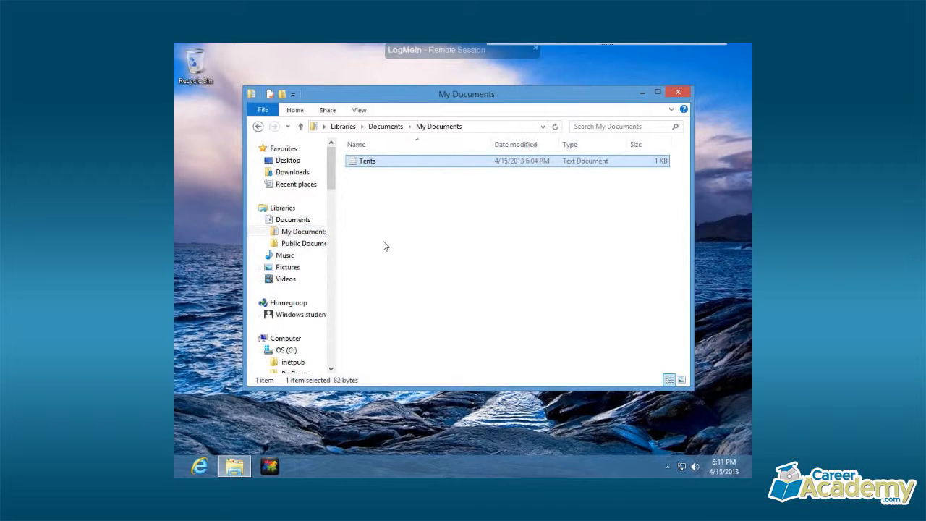
click(263, 113)
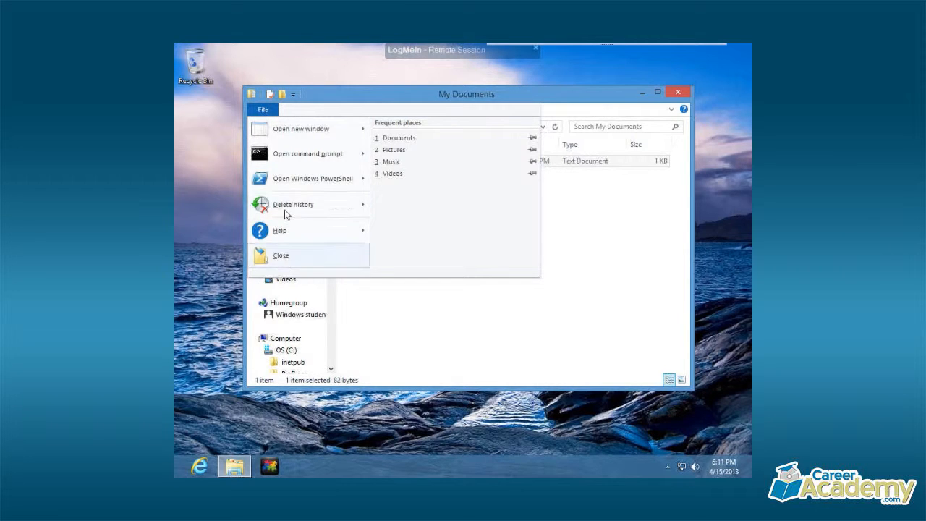
mouse_move(284, 135)
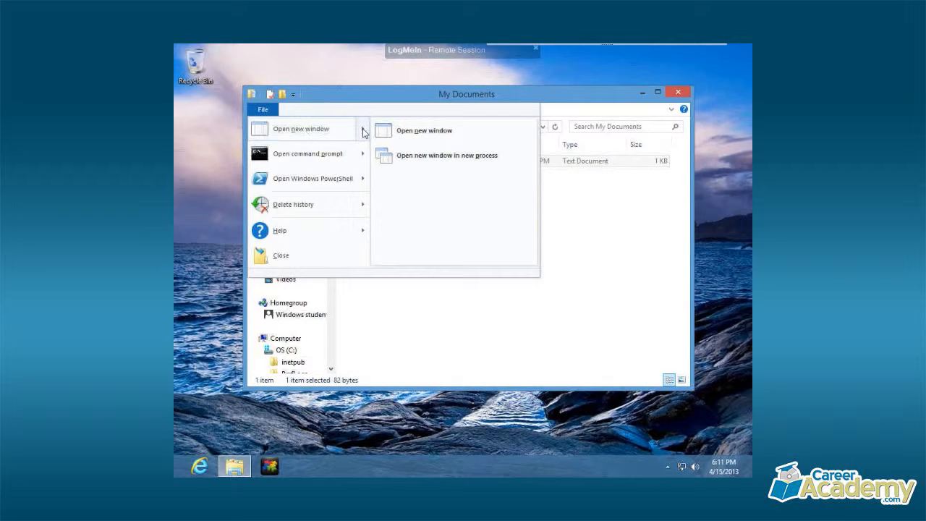
mouse_move(364, 157)
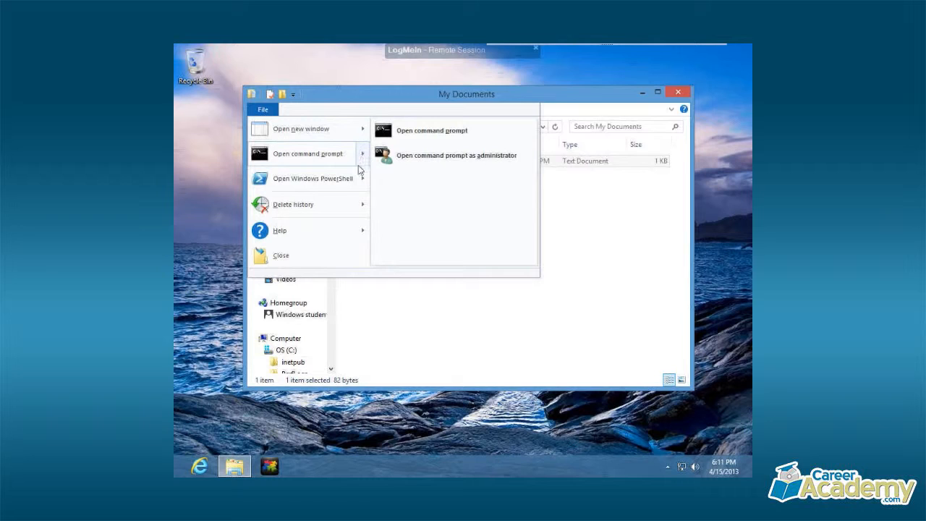
mouse_move(363, 182)
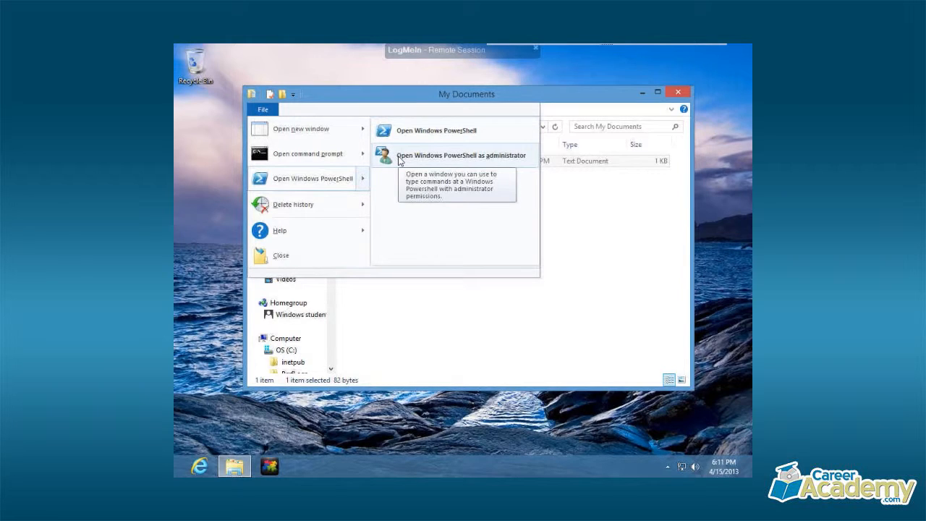
mouse_move(364, 132)
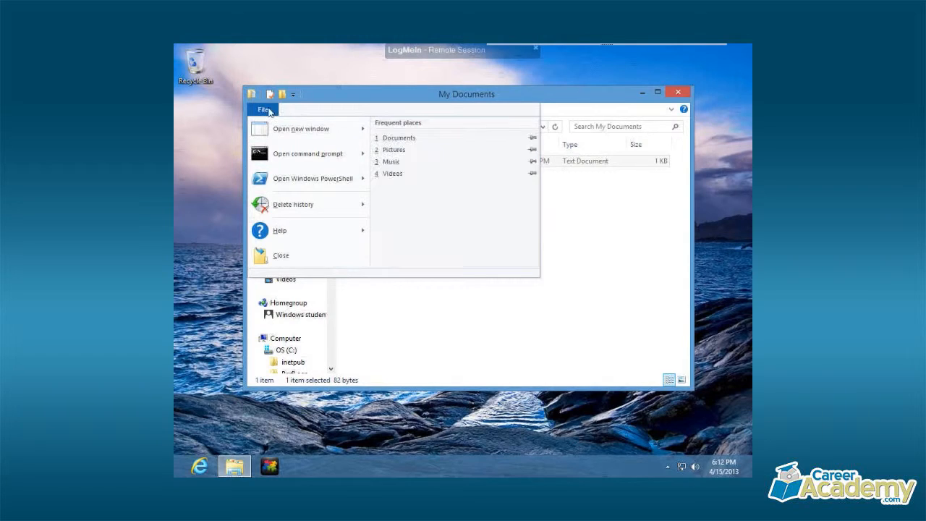
click(295, 113)
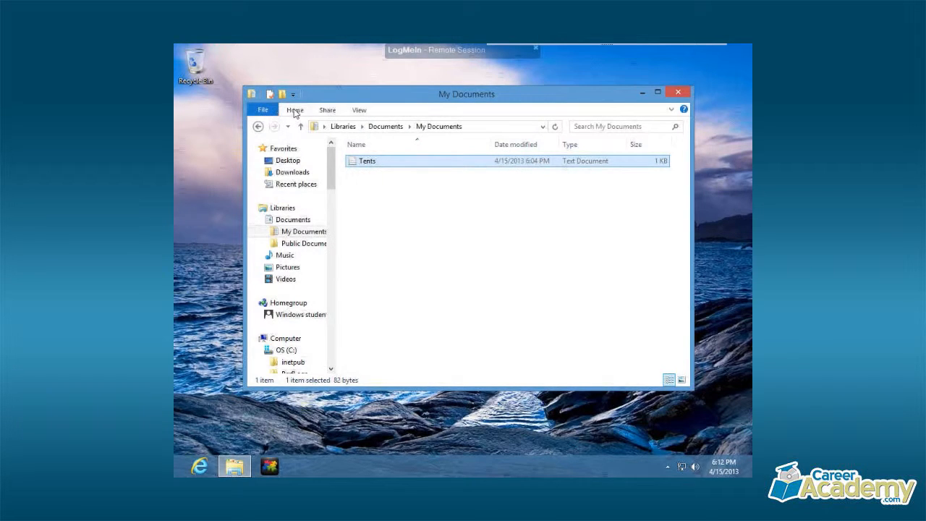
Examine the Move to and Copy to commands available for the Tents file, and leave the file deselected
click(294, 110)
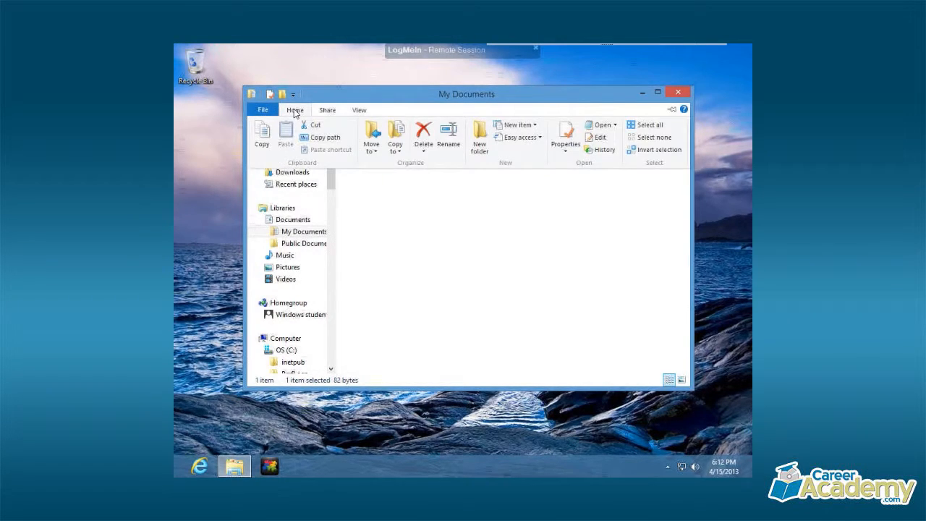
click(374, 150)
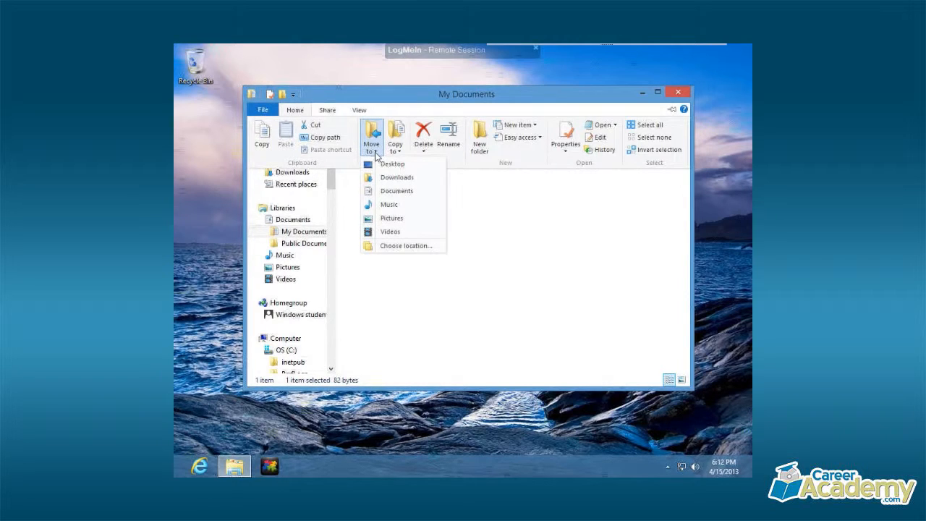
click(376, 155)
click(398, 153)
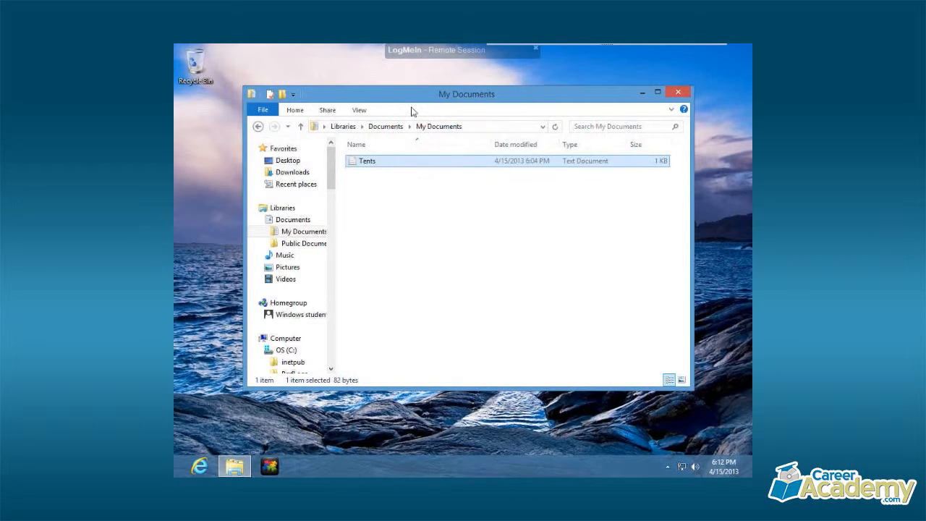
click(362, 163)
click(368, 180)
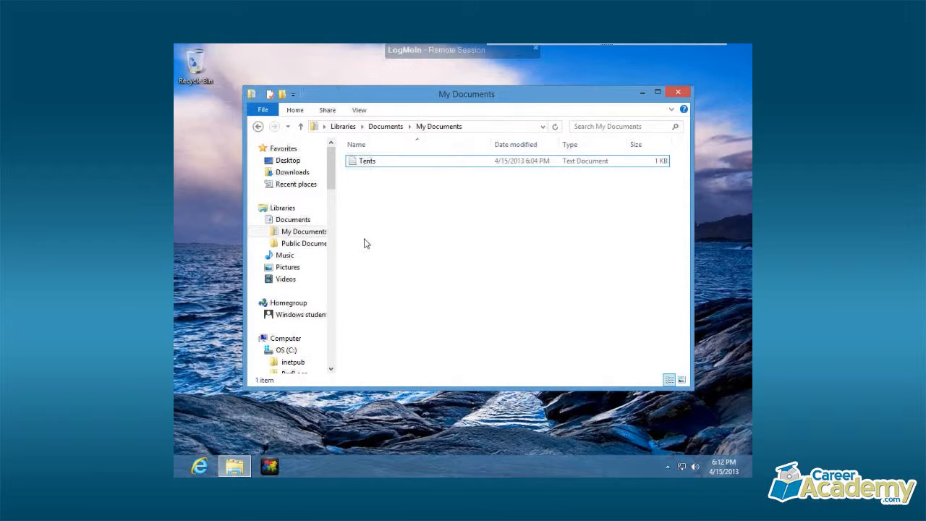
Show the Libraries and search them for "tent"
click(281, 209)
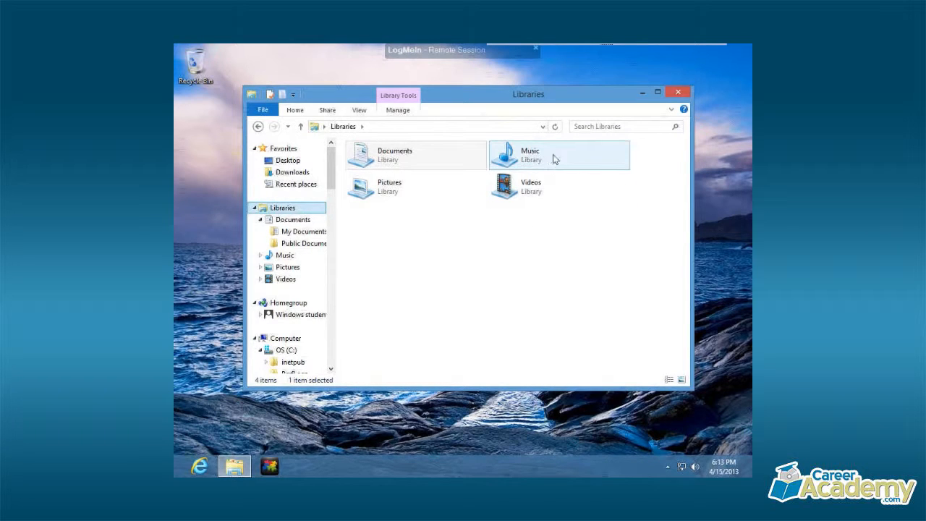
click(616, 127)
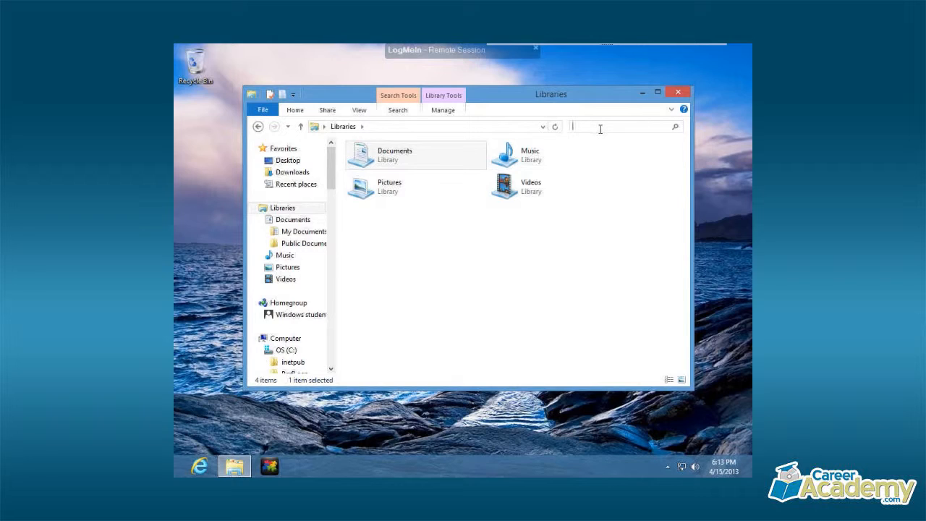
text(tem)
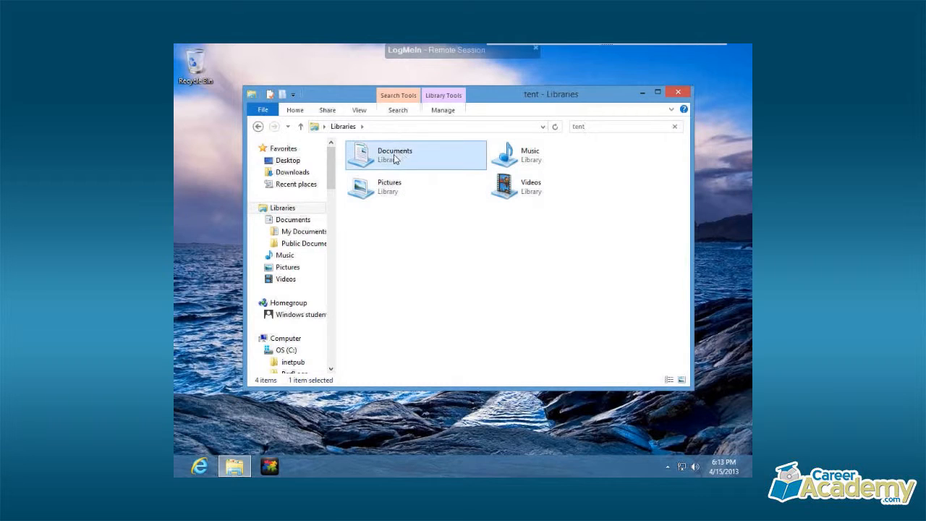
Clear the search term and leave the search in the Libraries view
click(285, 210)
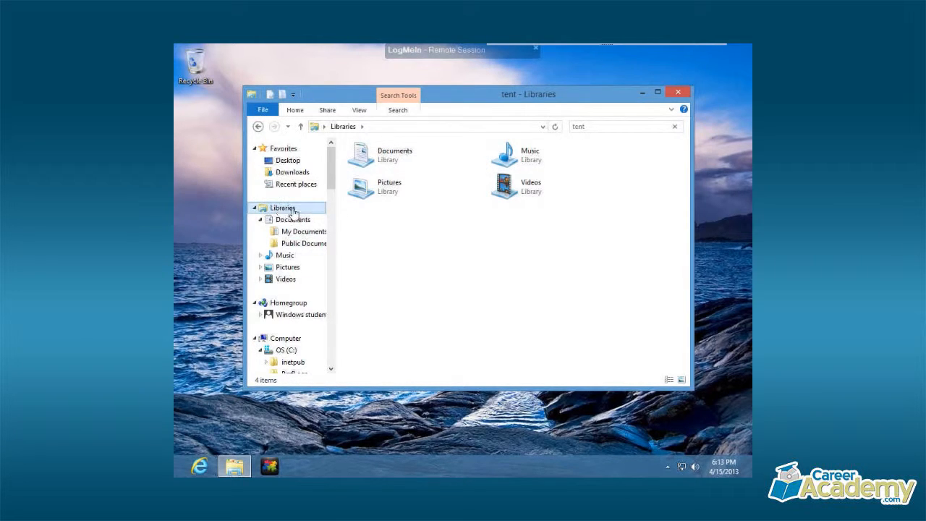
click(596, 127)
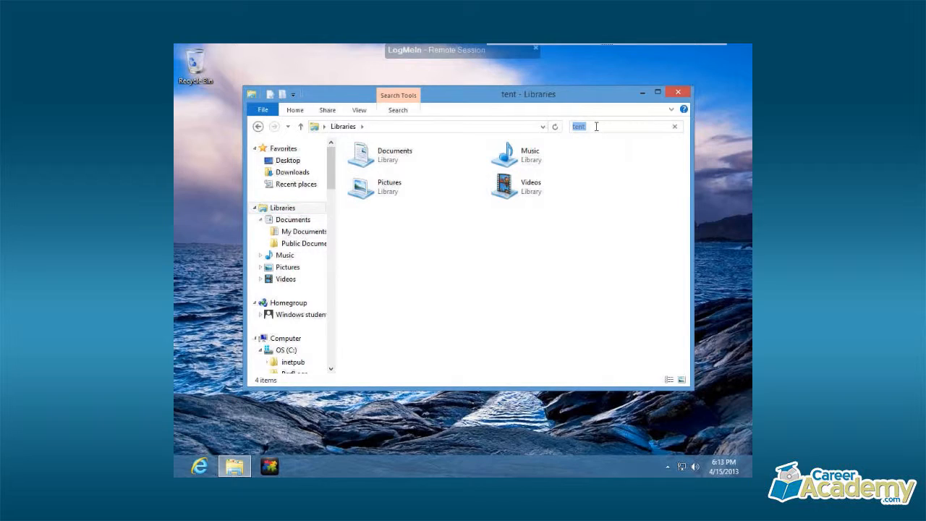
key(BackSpace)
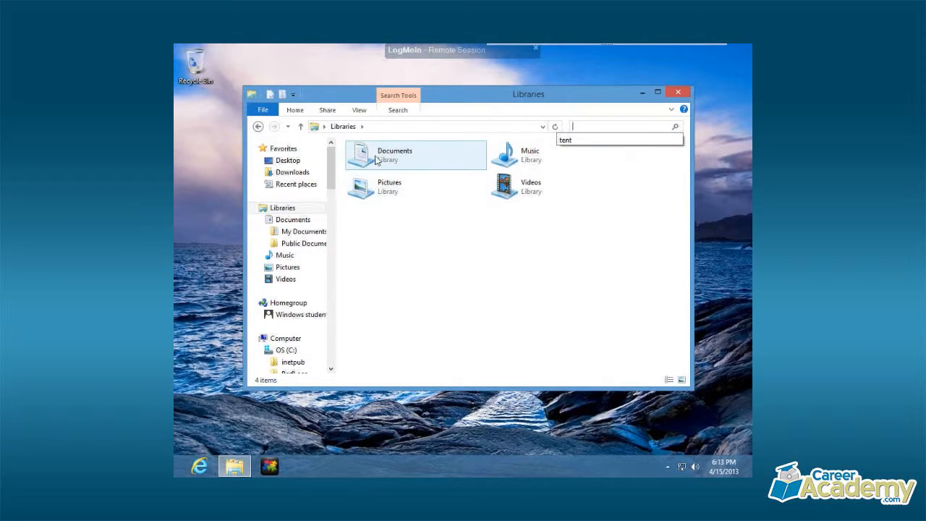
click(391, 230)
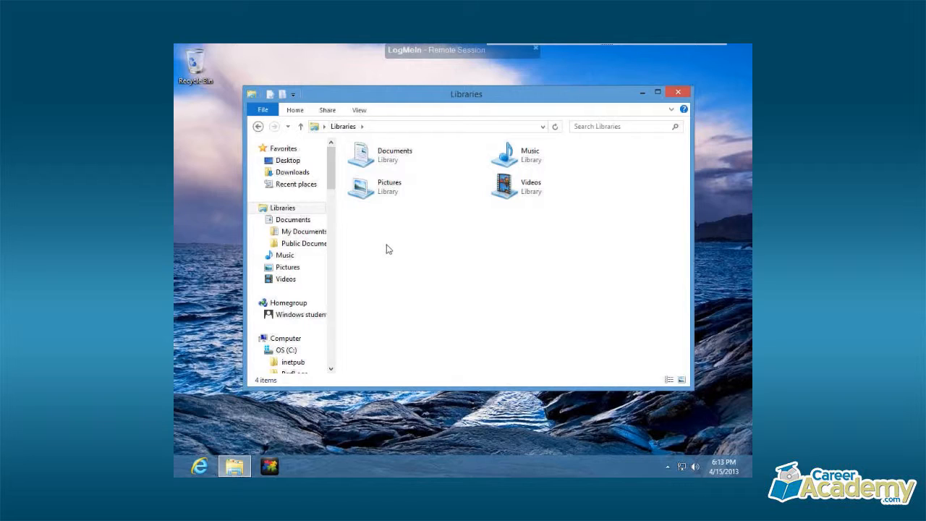
Create a new folder named Camping in My Documents
click(296, 232)
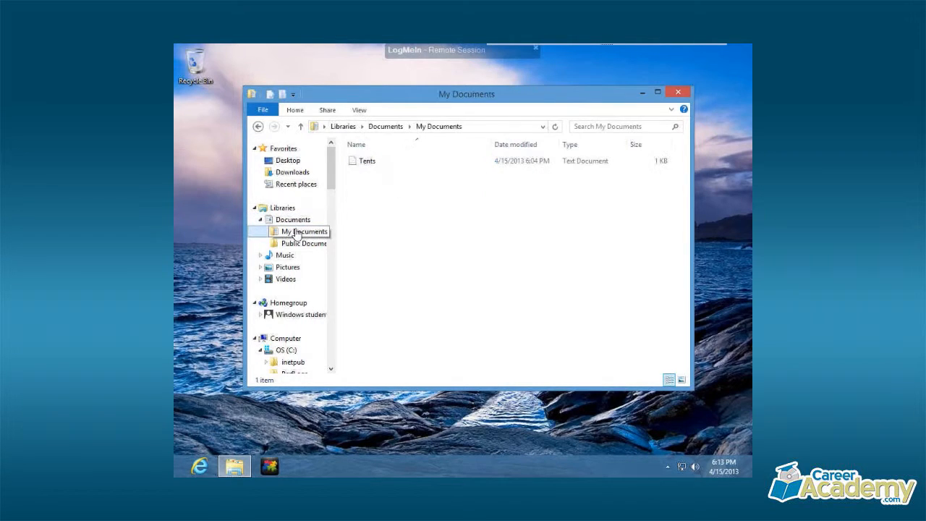
click(262, 110)
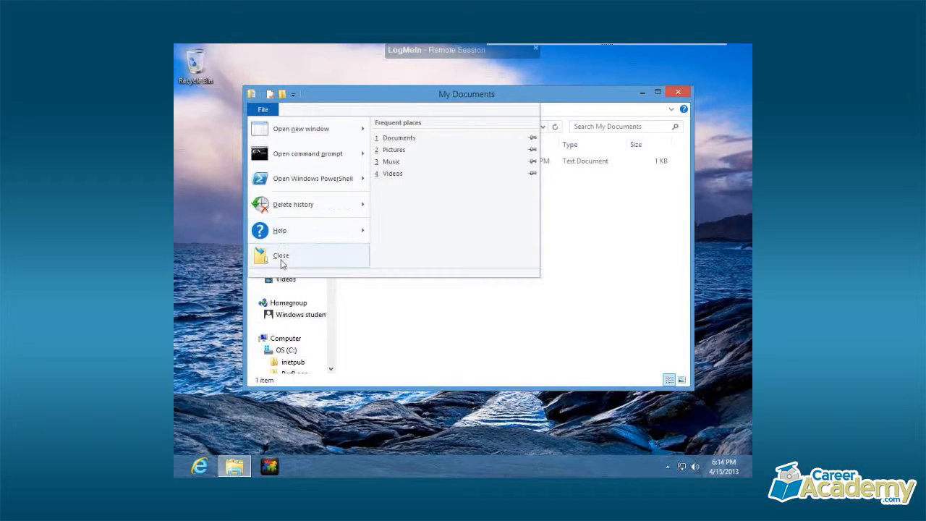
click(266, 112)
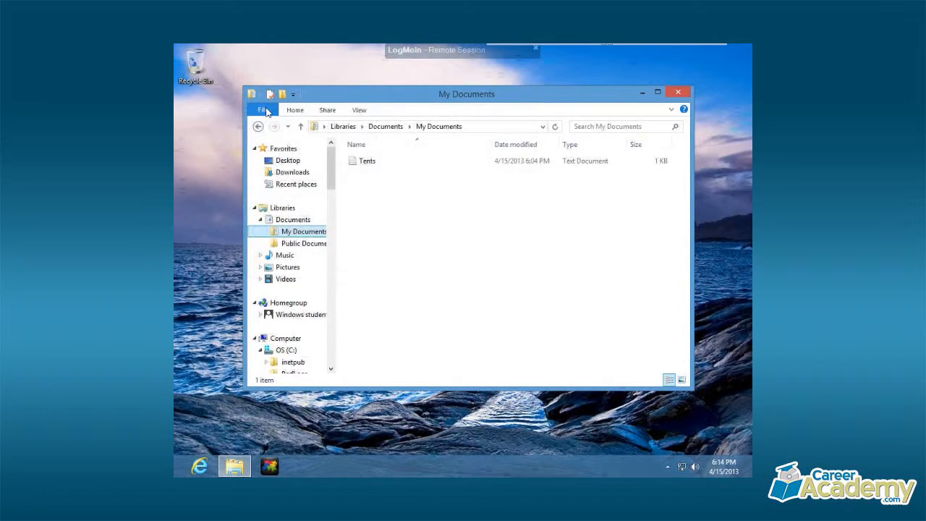
click(295, 110)
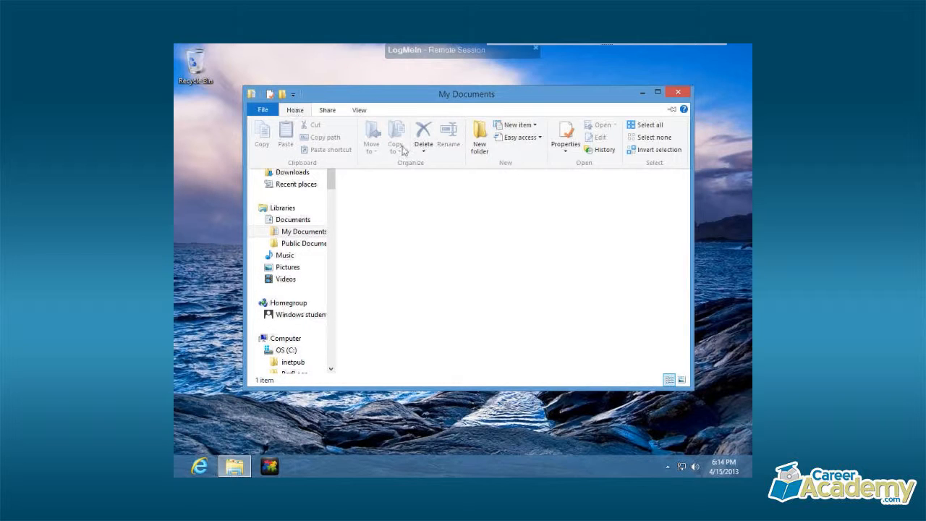
click(479, 140)
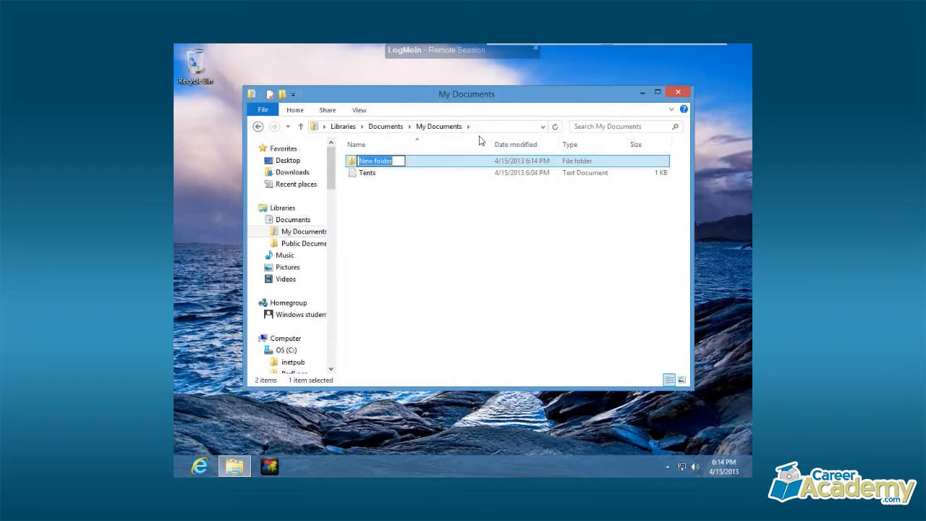
text(Camping)
click(395, 237)
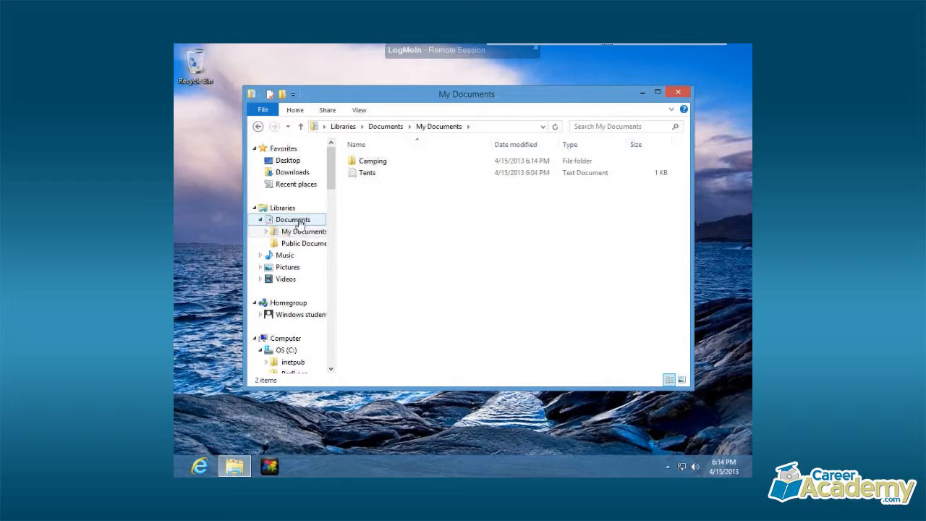
Show the Documents library and expand My Documents in the folder tree to reveal its subfolder
click(295, 220)
click(260, 219)
click(261, 219)
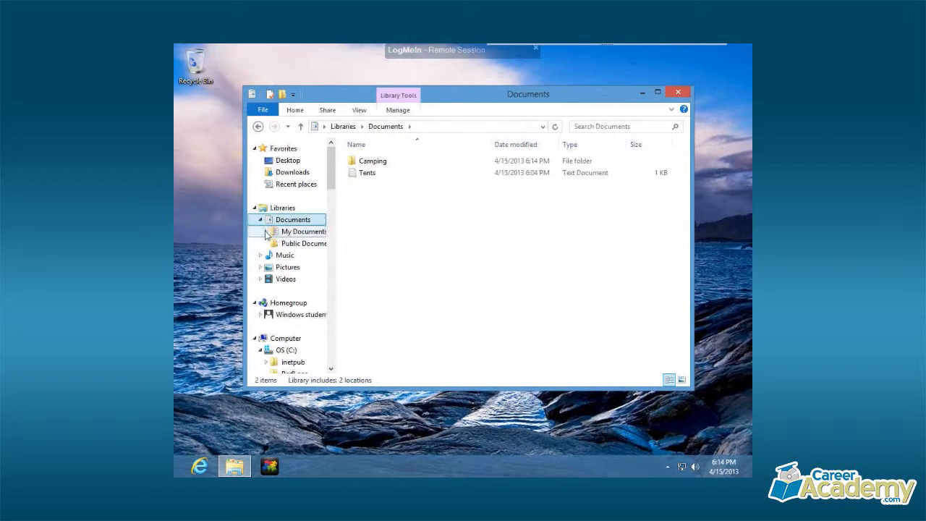
click(265, 231)
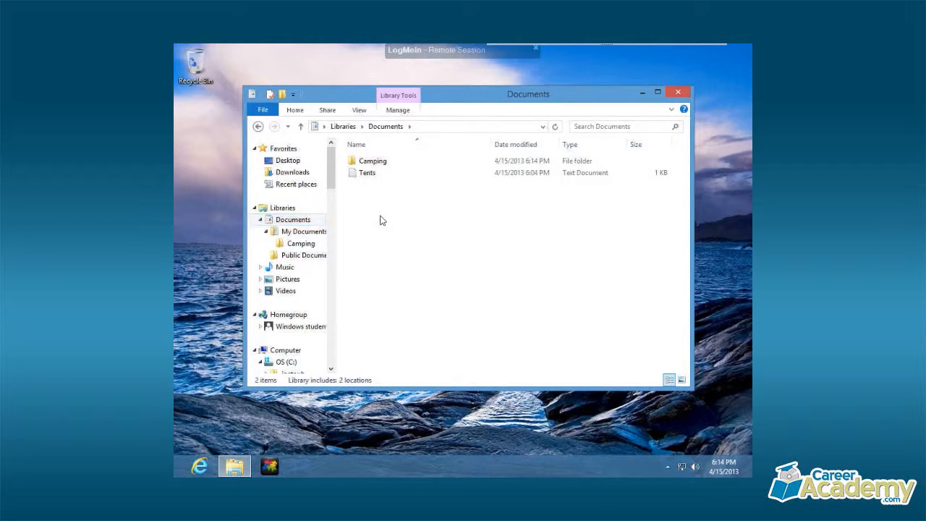
Copy the Tents text document from the Documents library and paste it into the Camping folder
click(368, 176)
click(369, 178)
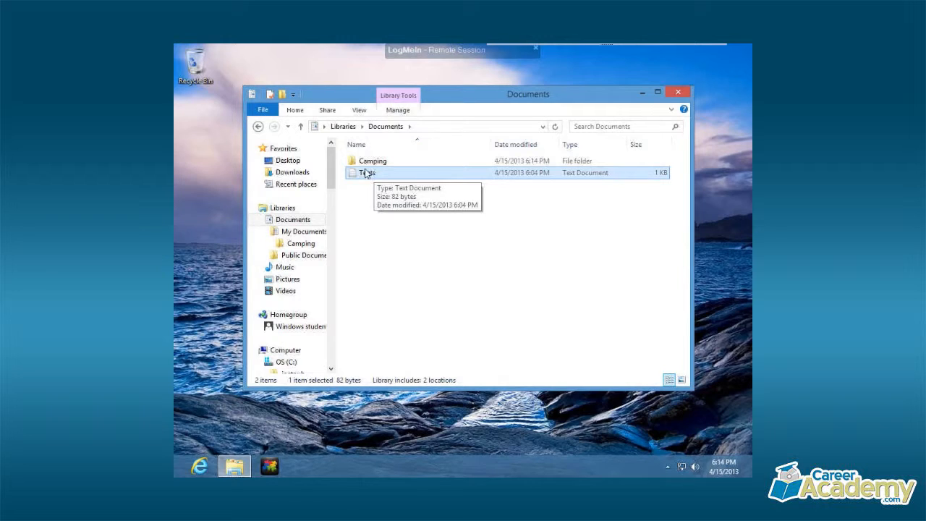
click(295, 111)
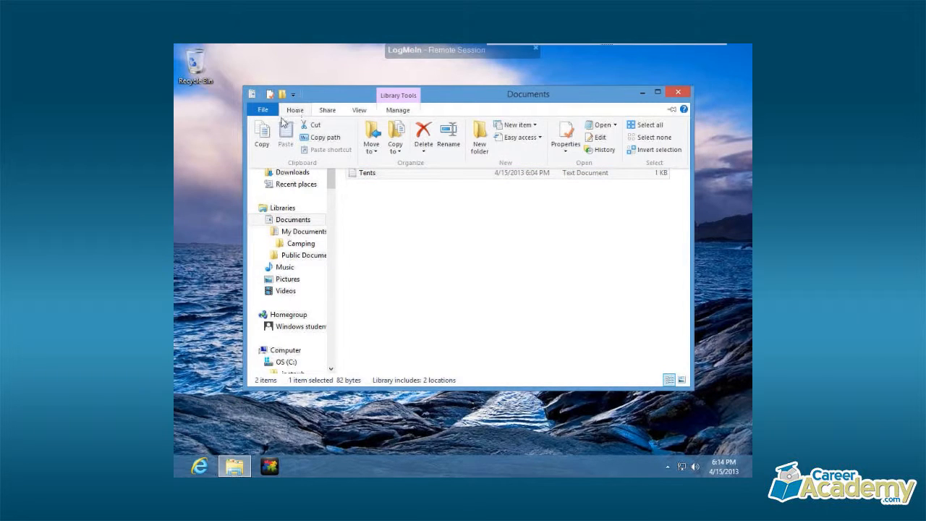
click(263, 137)
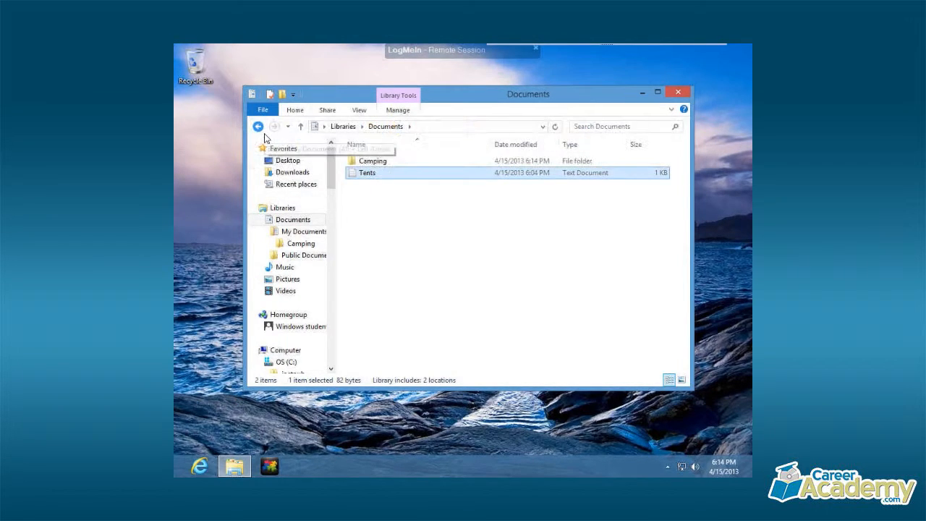
double_click(374, 163)
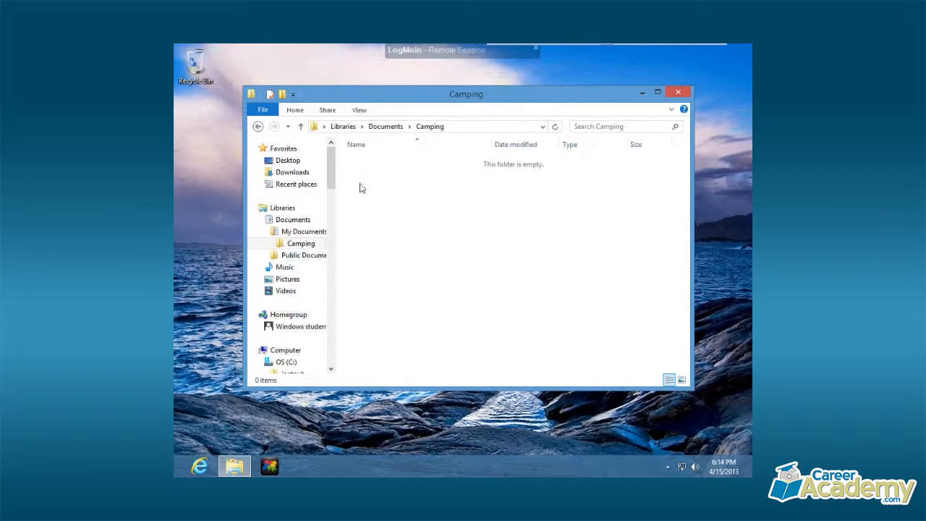
click(294, 111)
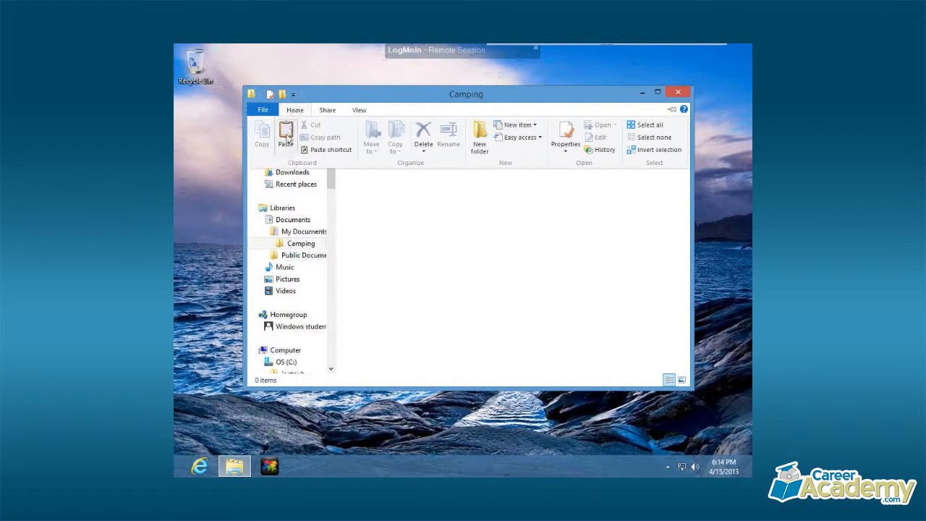
click(382, 215)
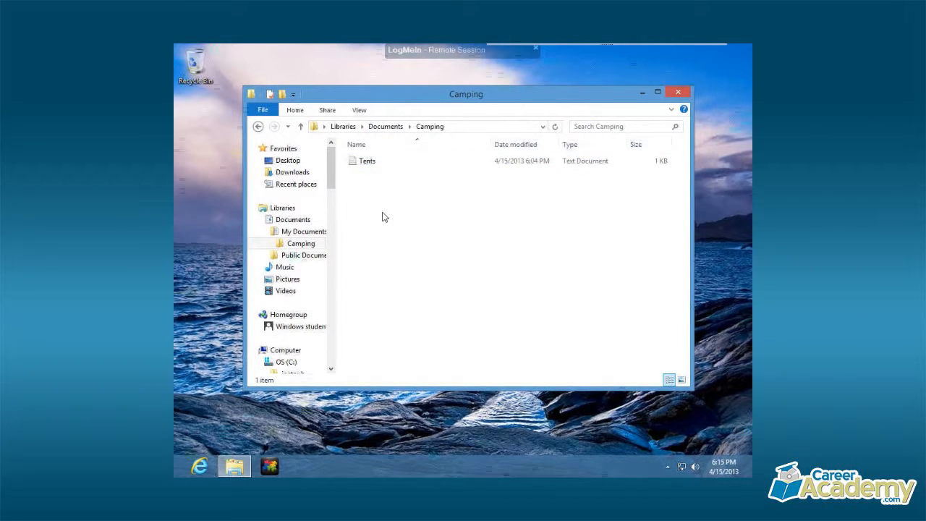
Check the Camping folder and My Documents for the pasted copy and the original of the Tents file
click(362, 165)
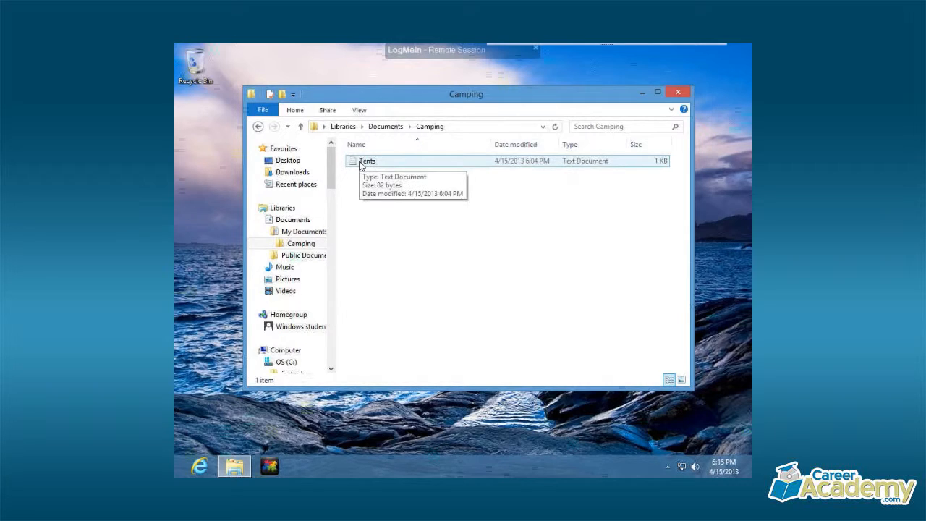
click(301, 245)
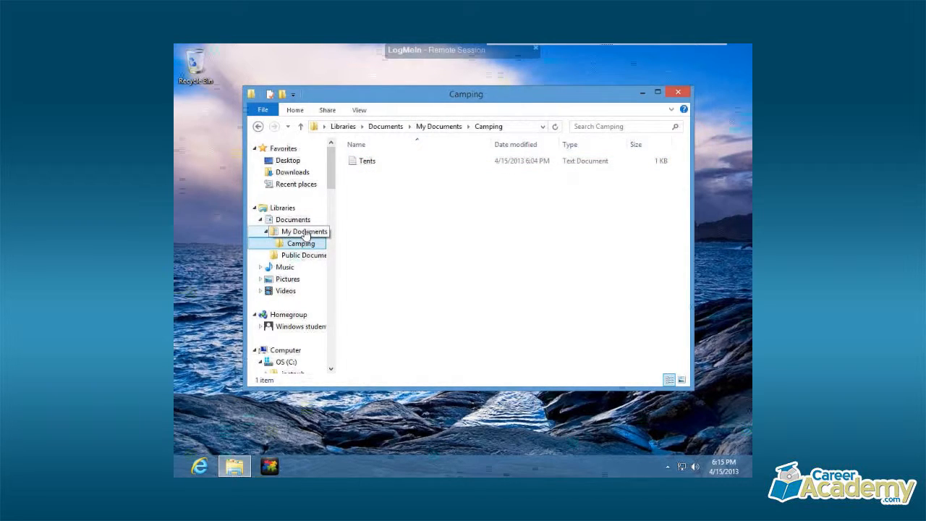
click(304, 231)
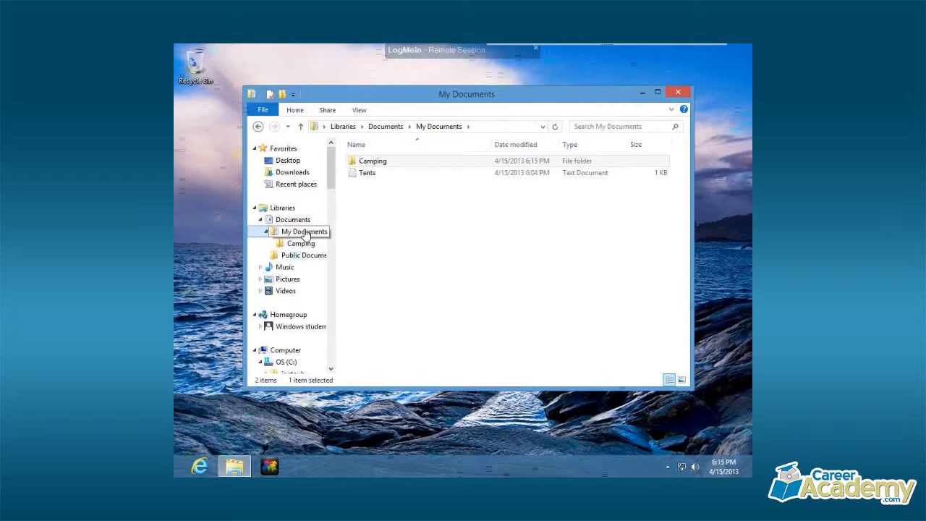
Delete the copy of the Tents file from the Camping folder
double_click(371, 163)
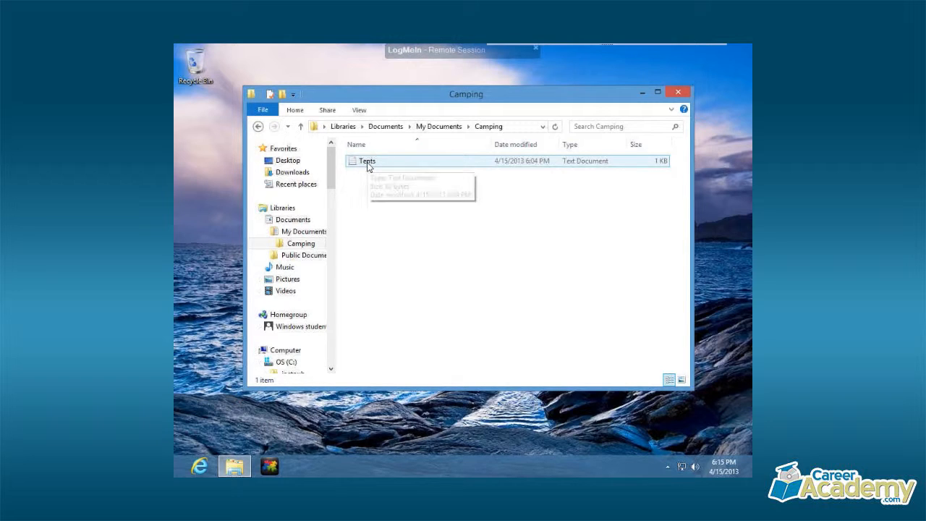
right_click(368, 165)
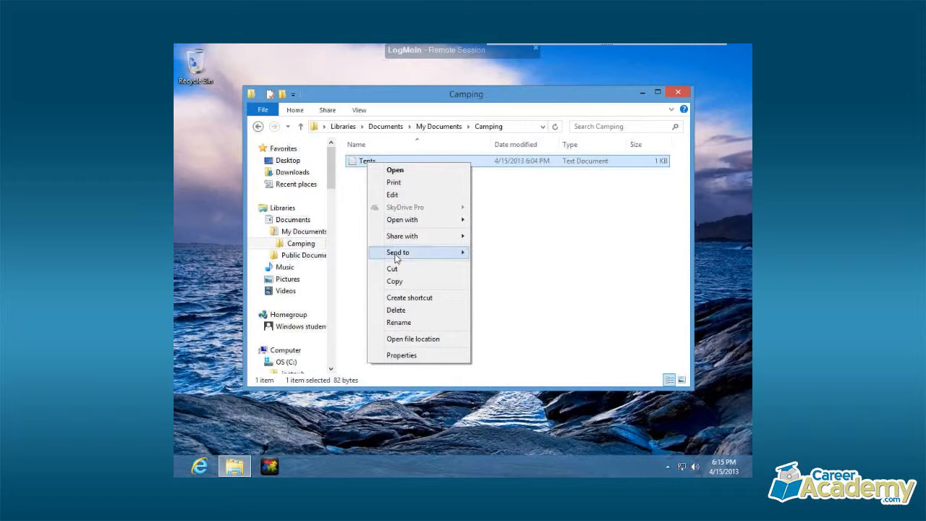
click(398, 310)
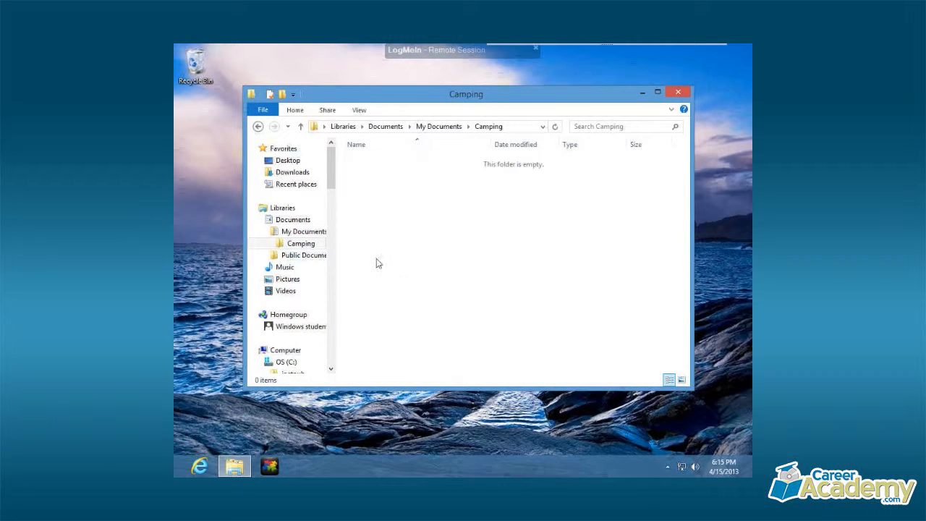
Use Copy to on the Tents file in My Documents, choosing Camping under Libraries, Documents, My Documents as the location
click(305, 236)
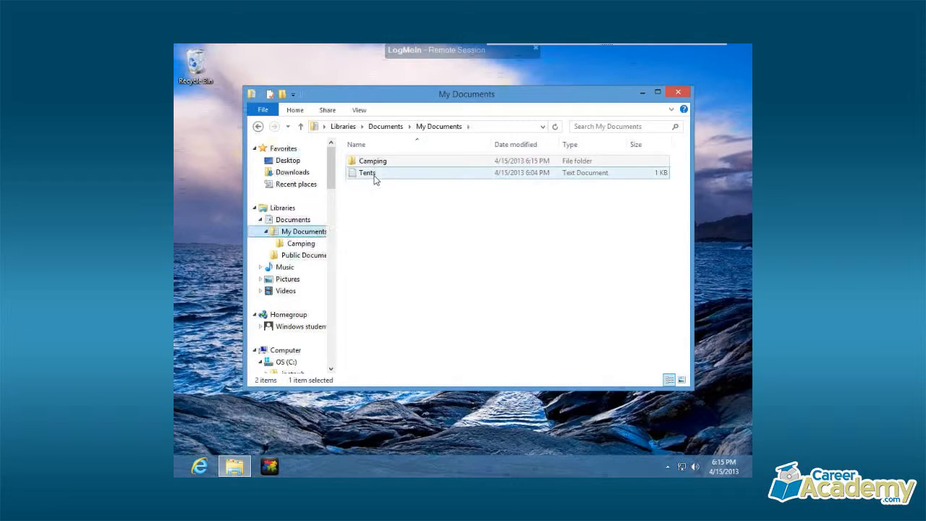
click(375, 177)
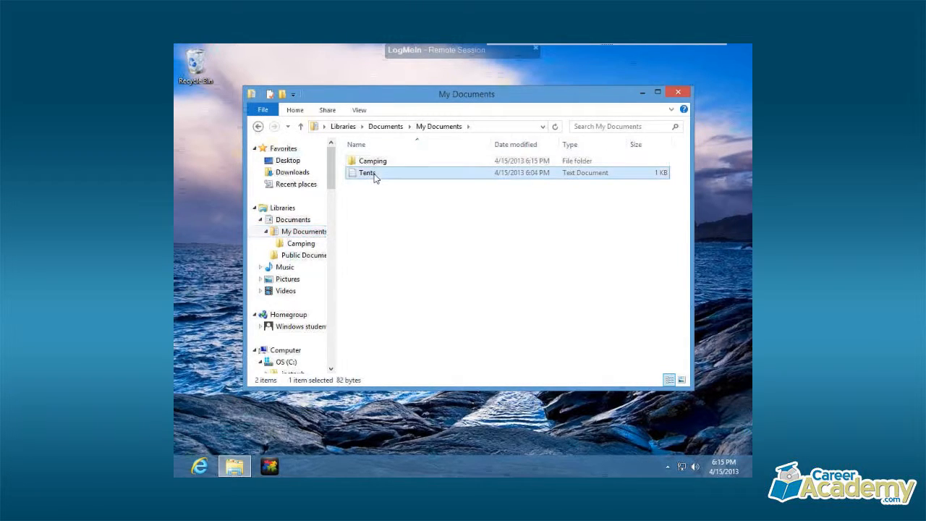
click(294, 113)
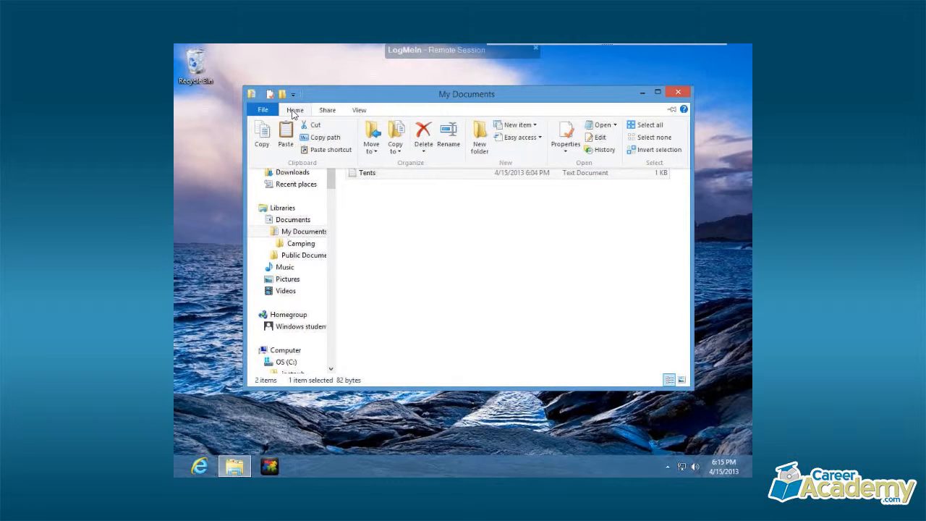
click(401, 155)
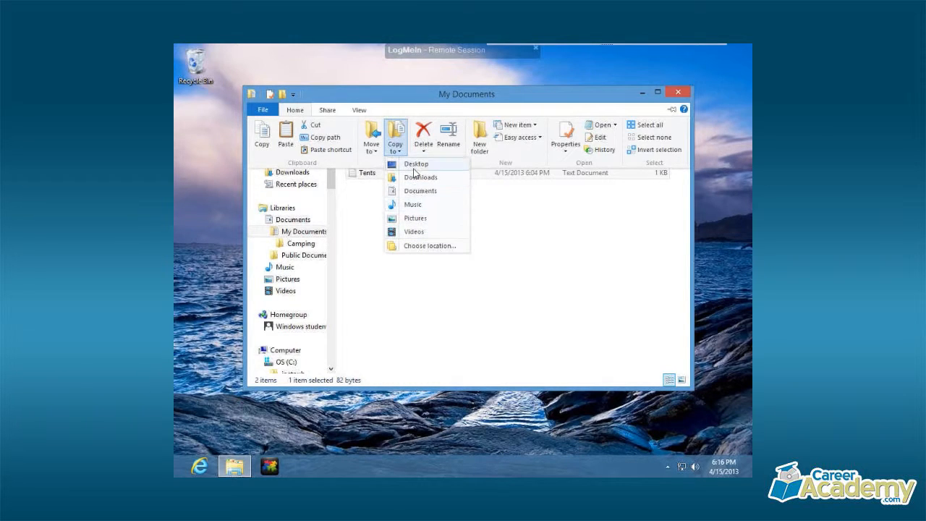
click(417, 246)
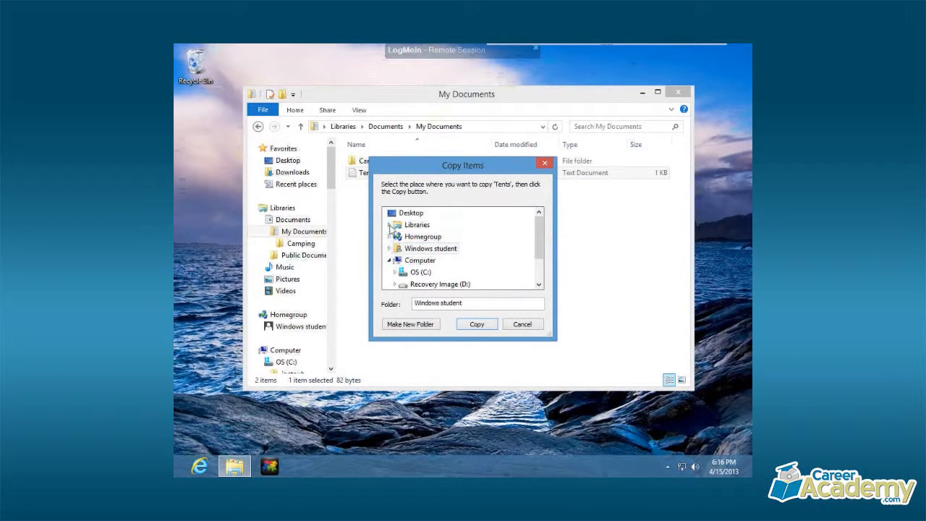
click(389, 224)
click(396, 238)
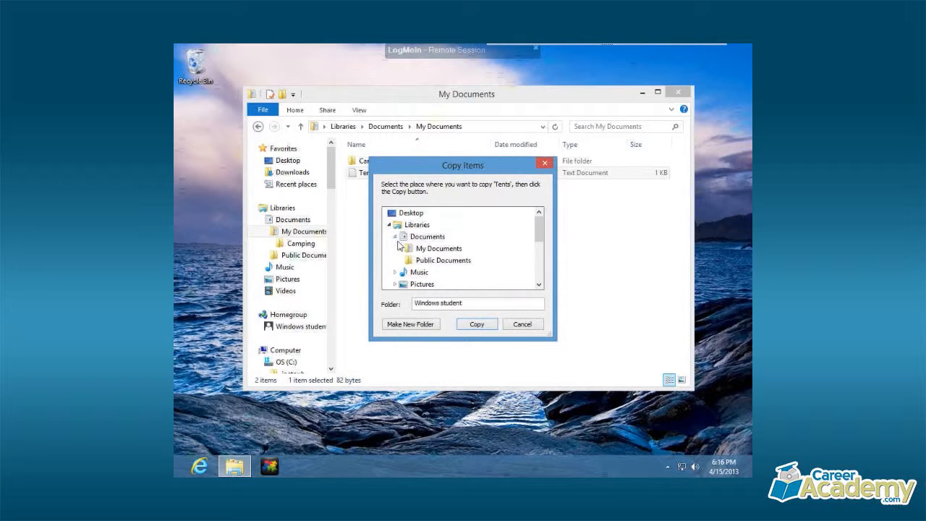
click(402, 249)
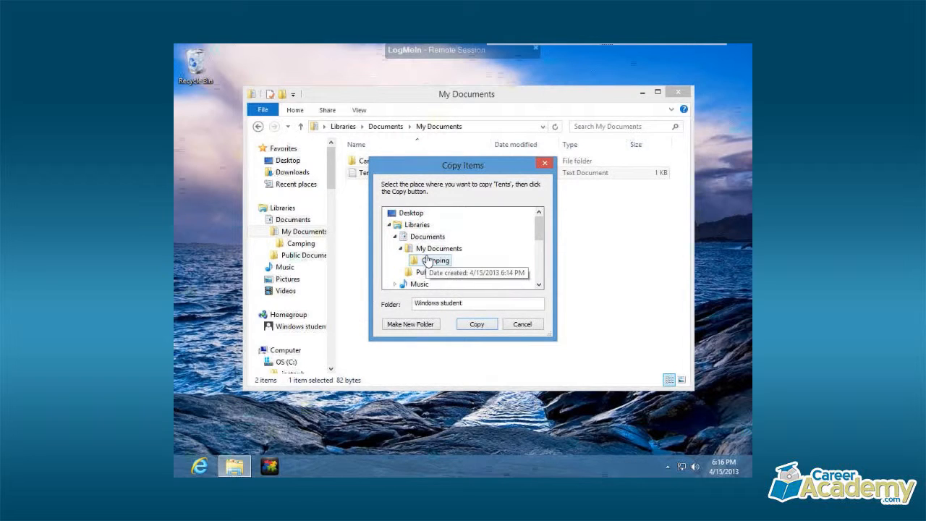
click(431, 262)
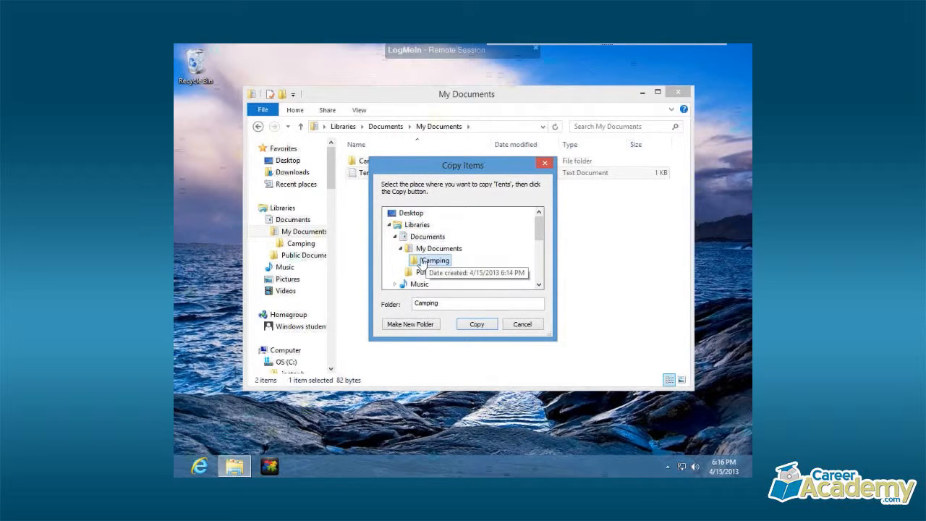
click(477, 325)
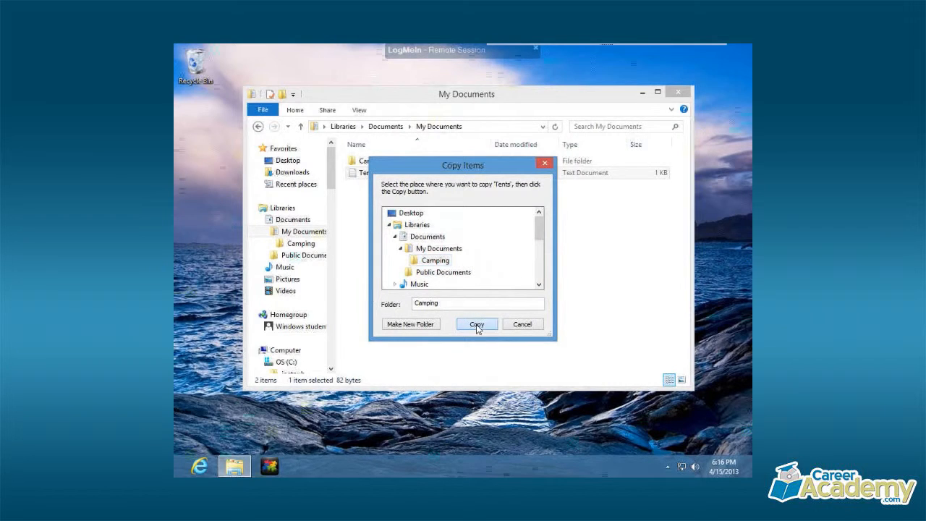
Show the Camping folder and delete its Tents file again
click(304, 244)
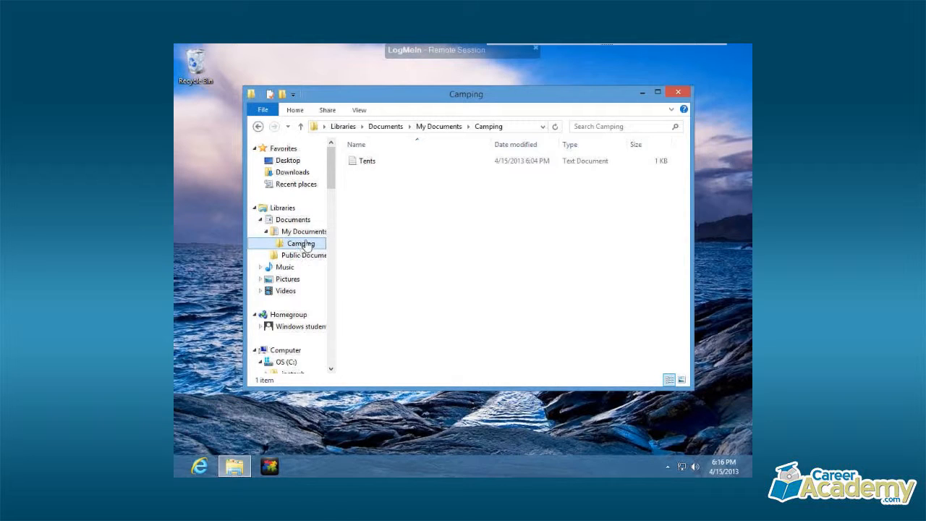
click(366, 162)
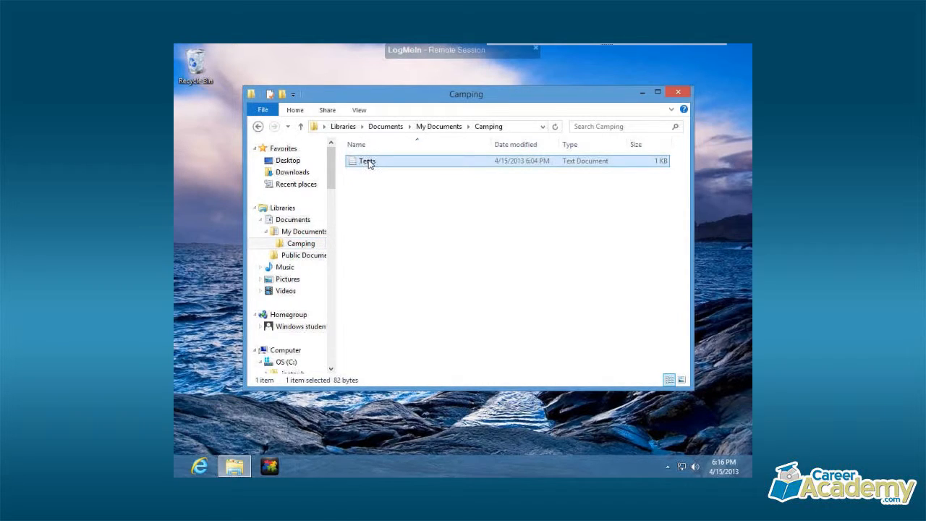
right_click(370, 164)
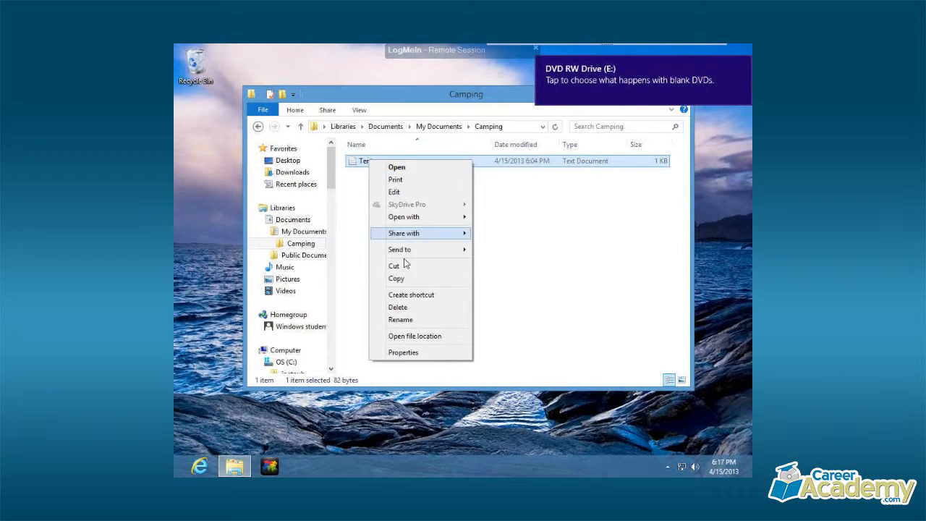
click(399, 307)
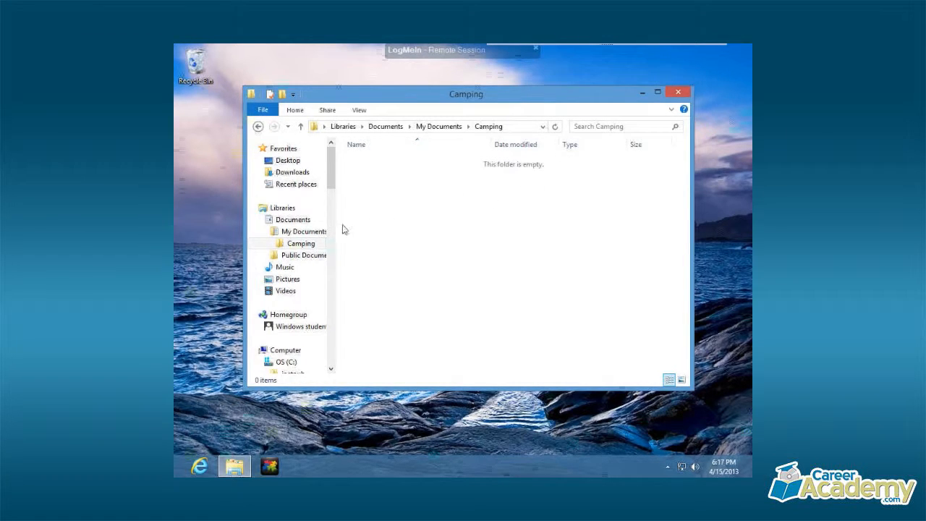
Compare the contents of My Documents and the Camping folder to see where the Tents file remains
click(302, 238)
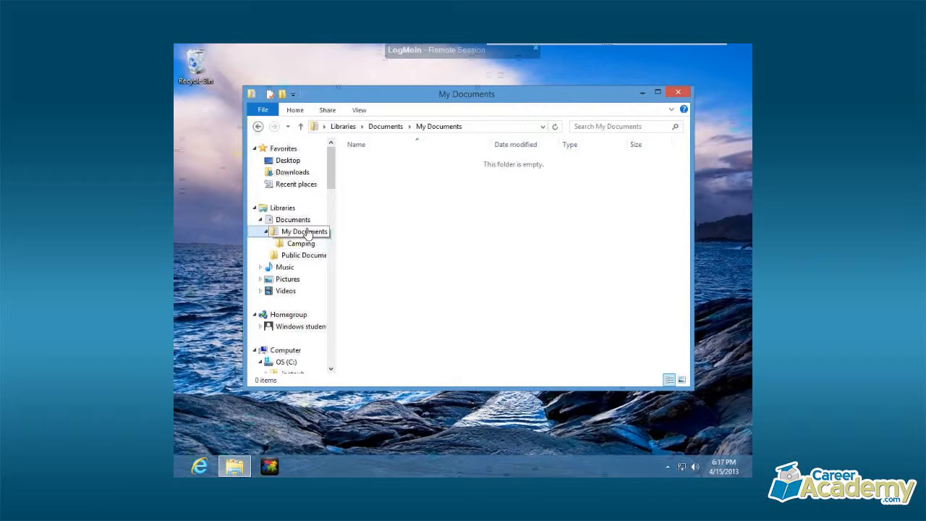
click(371, 176)
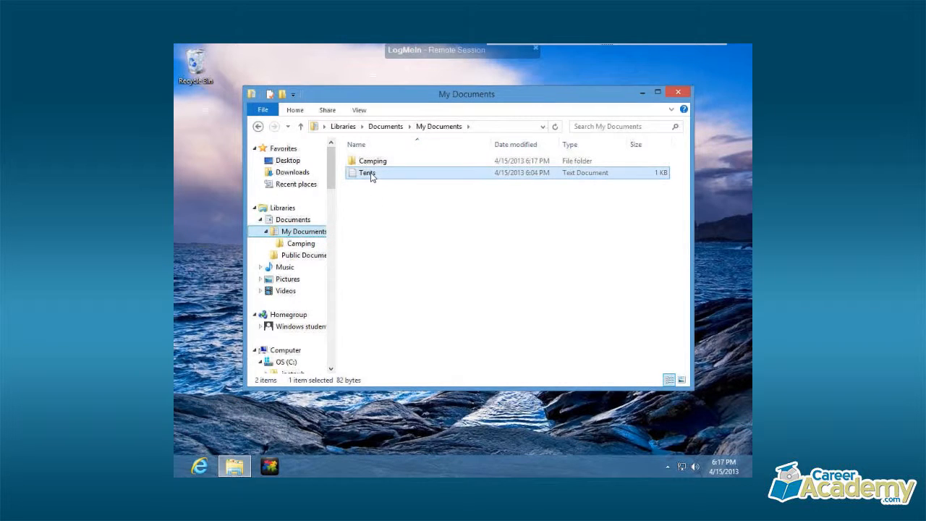
click(303, 232)
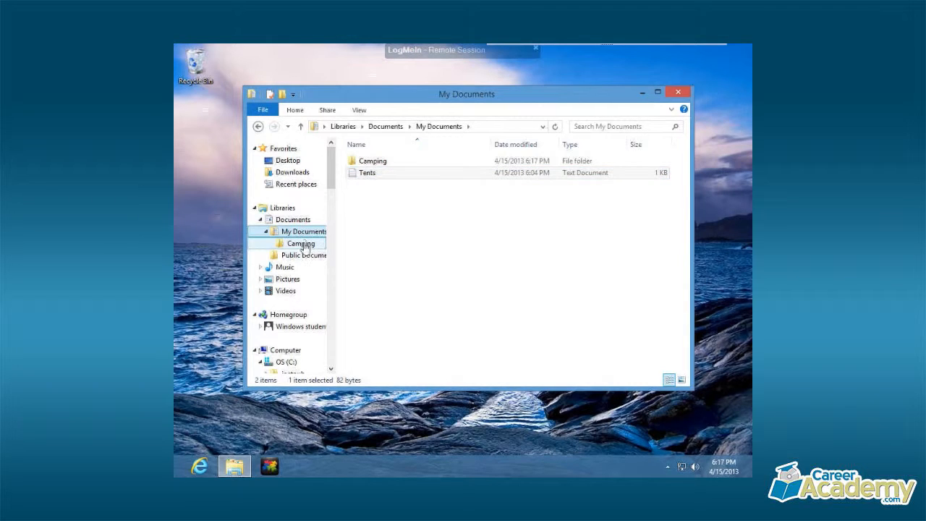
click(302, 244)
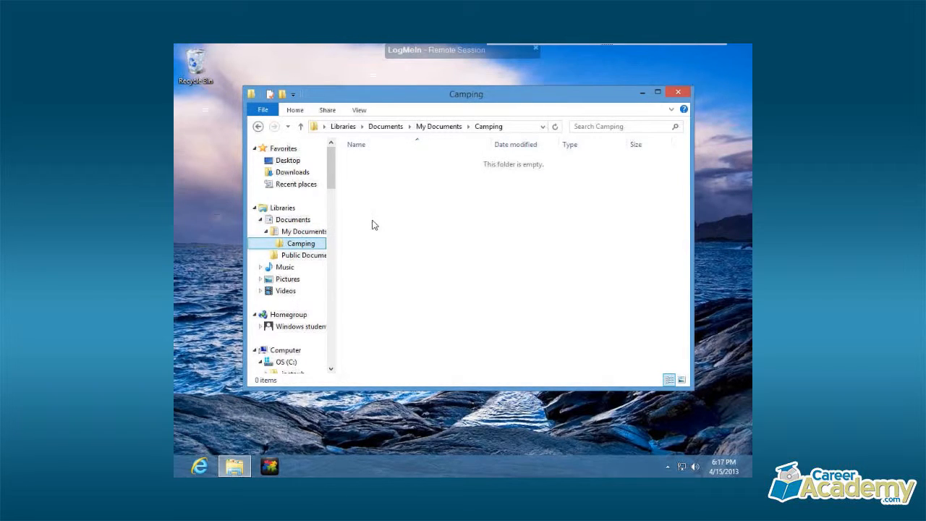
Copy the Tents file in My Documents and paste it into the Camping subfolder
click(301, 231)
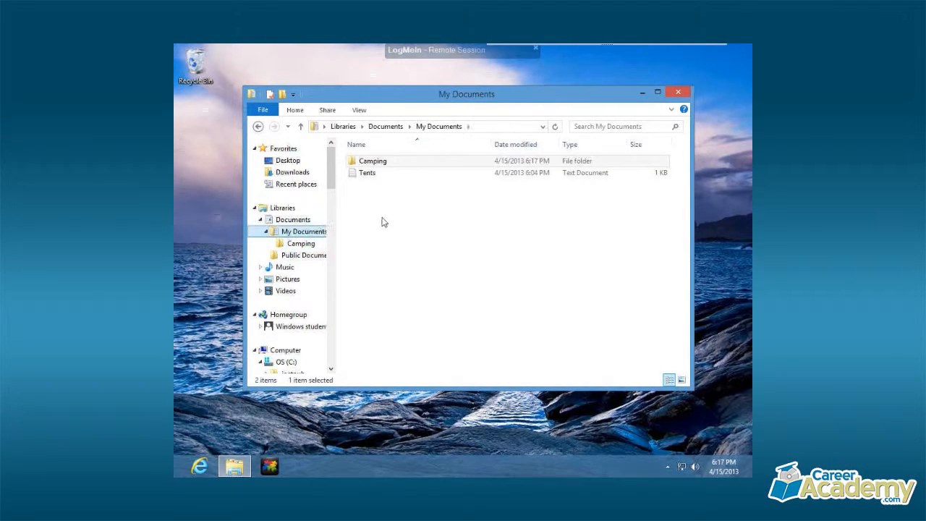
click(367, 175)
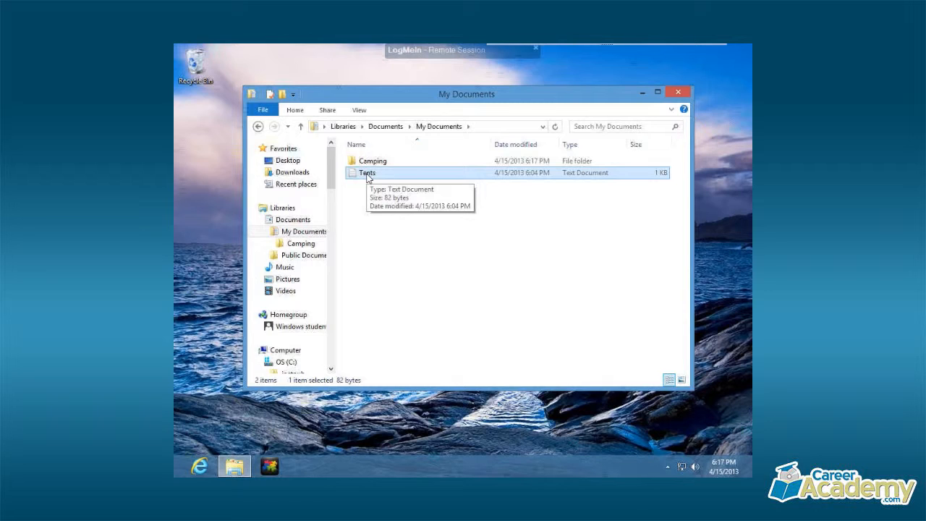
right_click(368, 177)
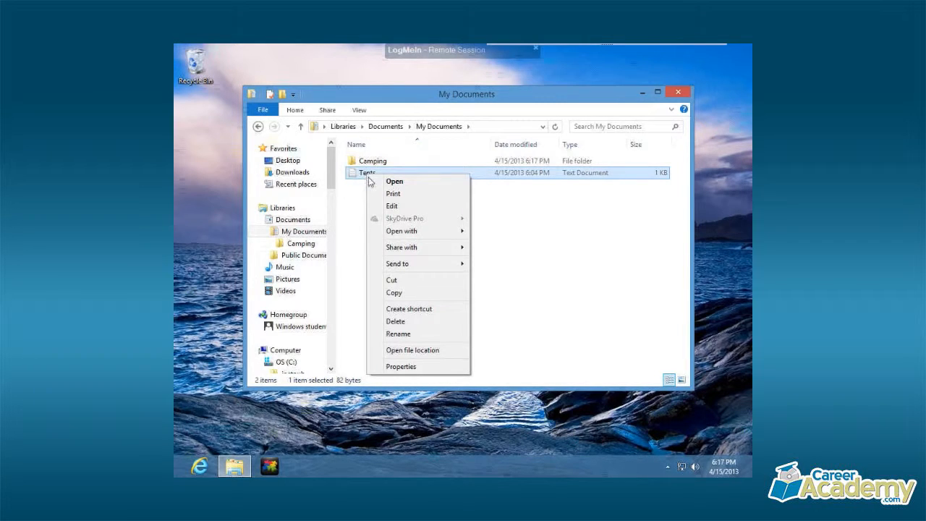
click(524, 237)
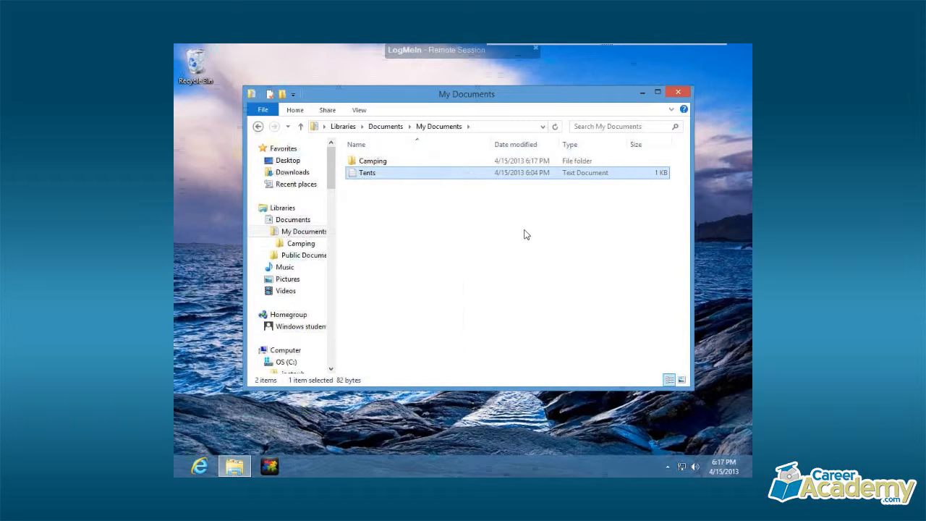
click(365, 178)
click(305, 243)
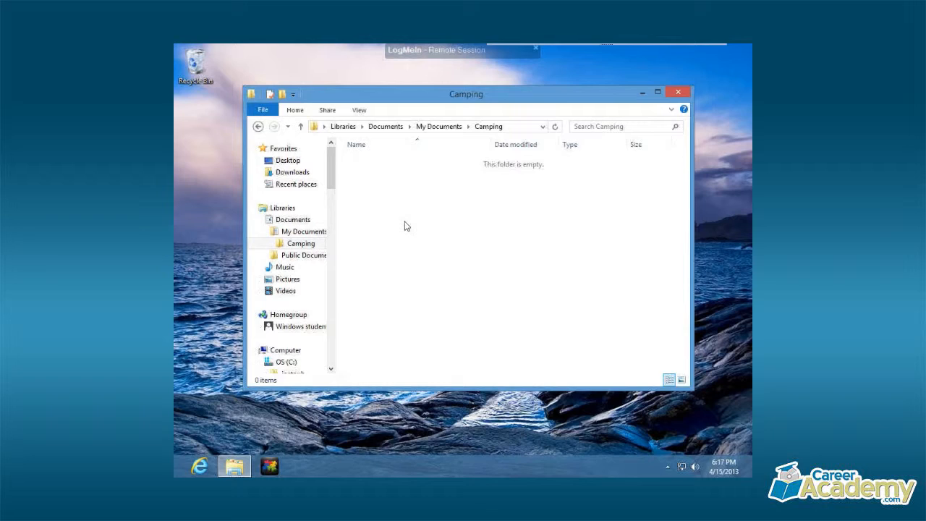
key(ctrl+v)
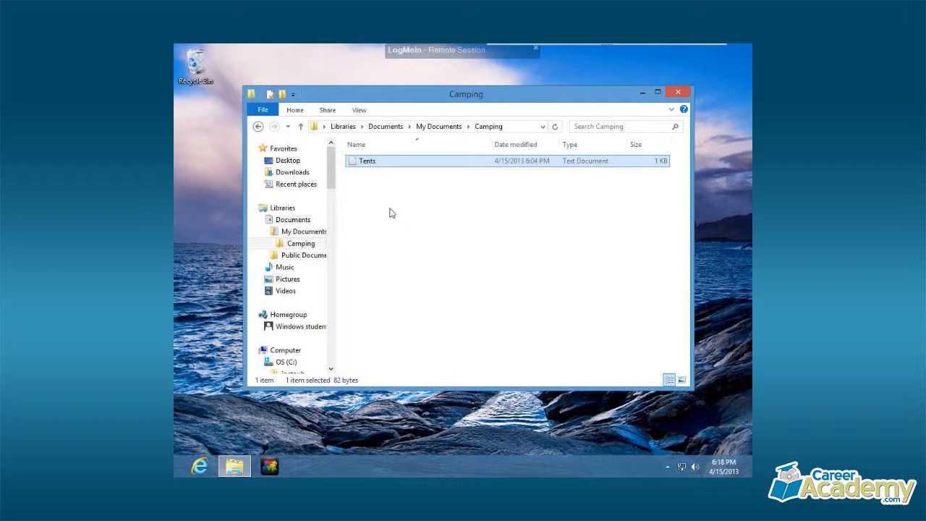
Delete the Tents file from the Camping folder
right_click(382, 163)
click(419, 309)
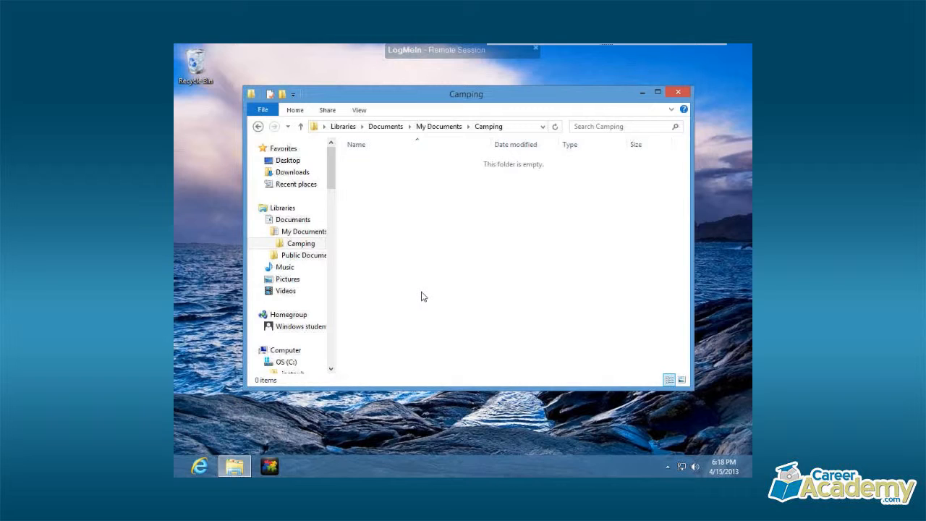
Maximize the Camping window, restore it to its smaller size and minimize it to the desktop's taskbar
click(659, 92)
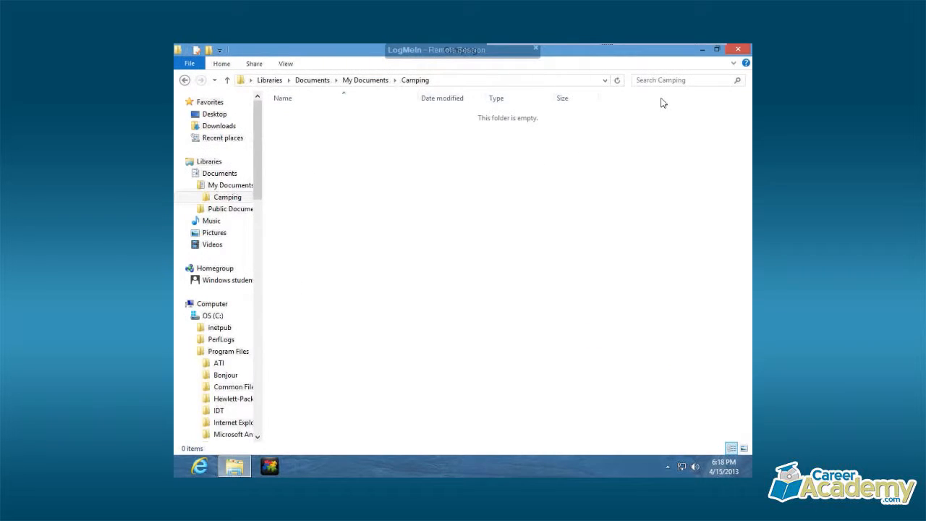
click(716, 50)
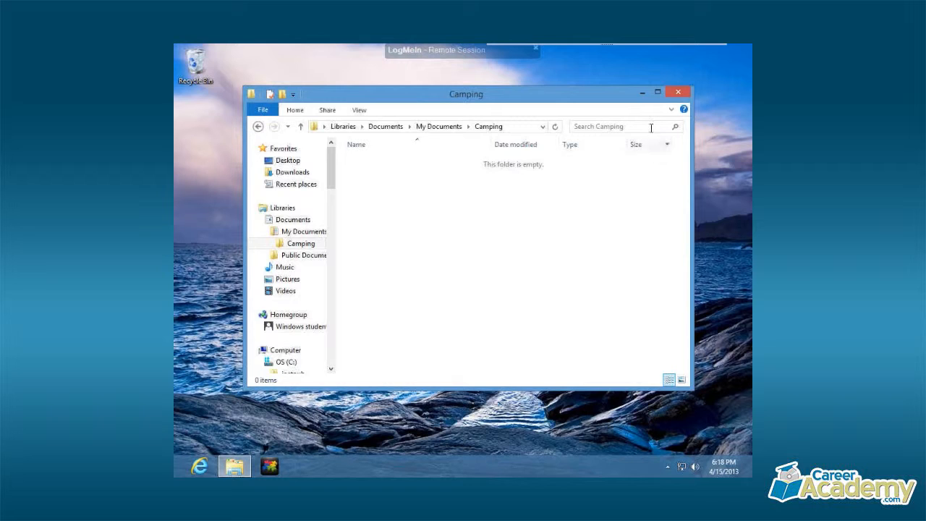
click(643, 94)
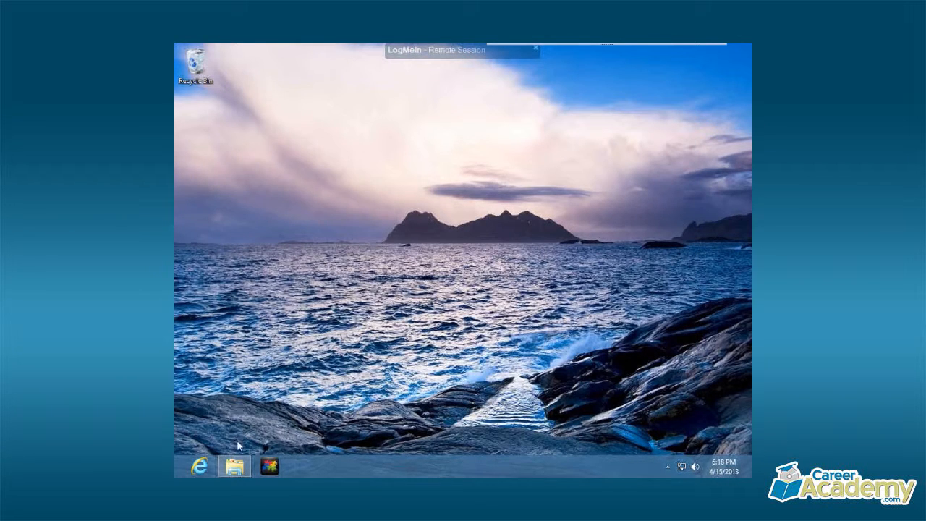
mouse_move(237, 468)
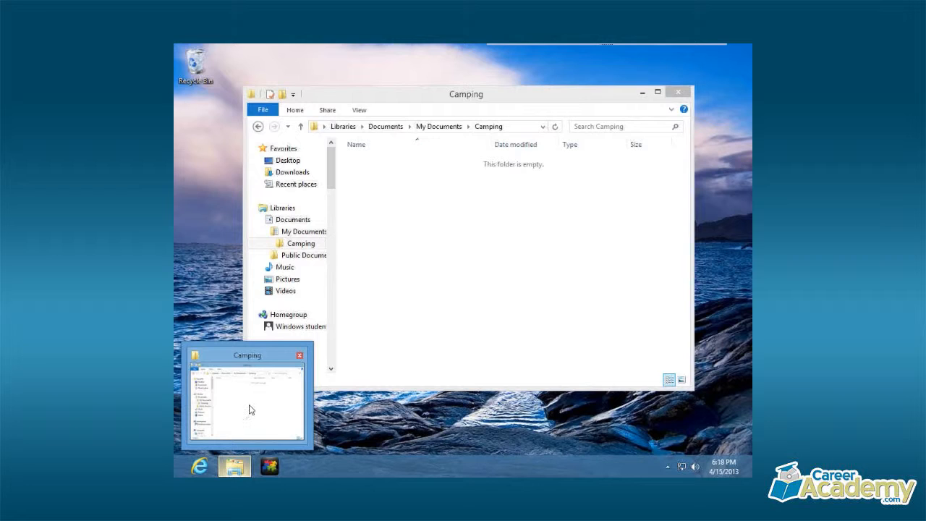
mouse_move(271, 404)
Open the Recycle Bin and examine the details and Home commands for the Tents file in the second row
double_click(194, 69)
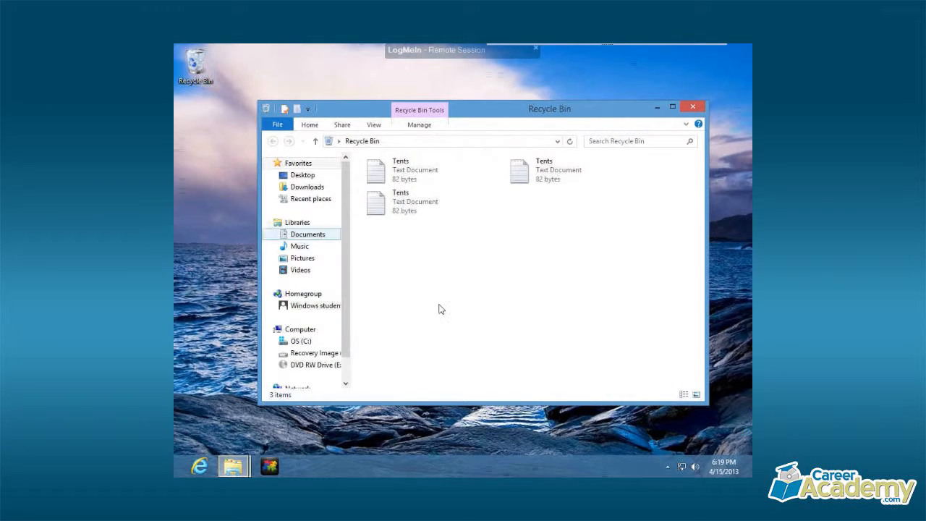
click(419, 211)
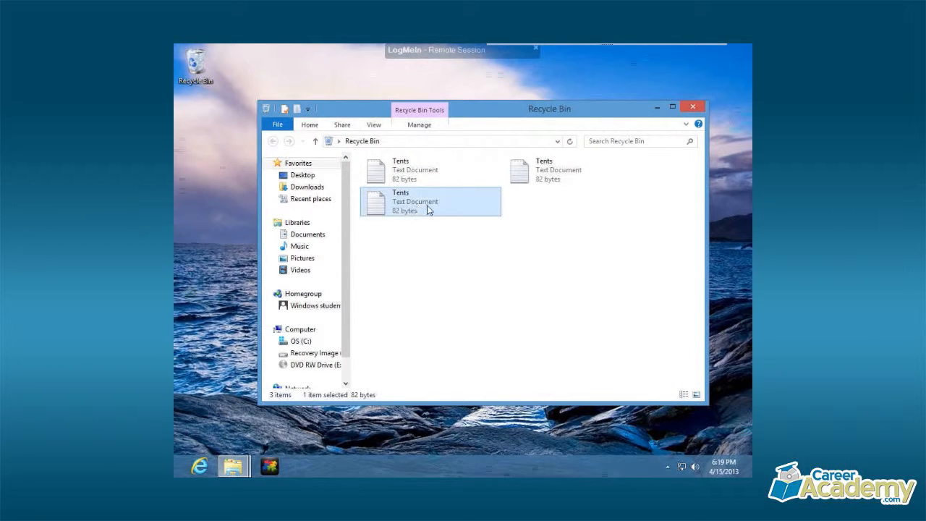
mouse_move(416, 204)
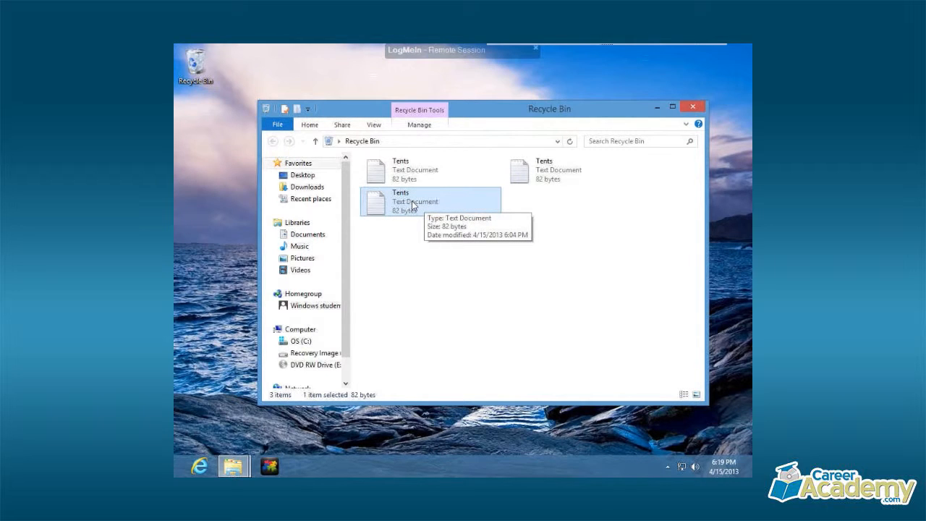
click(279, 126)
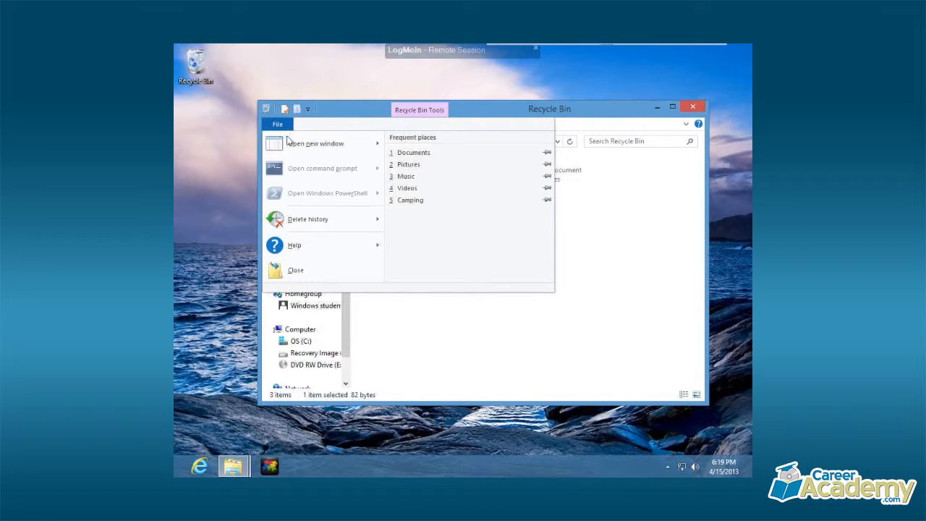
click(290, 126)
click(311, 125)
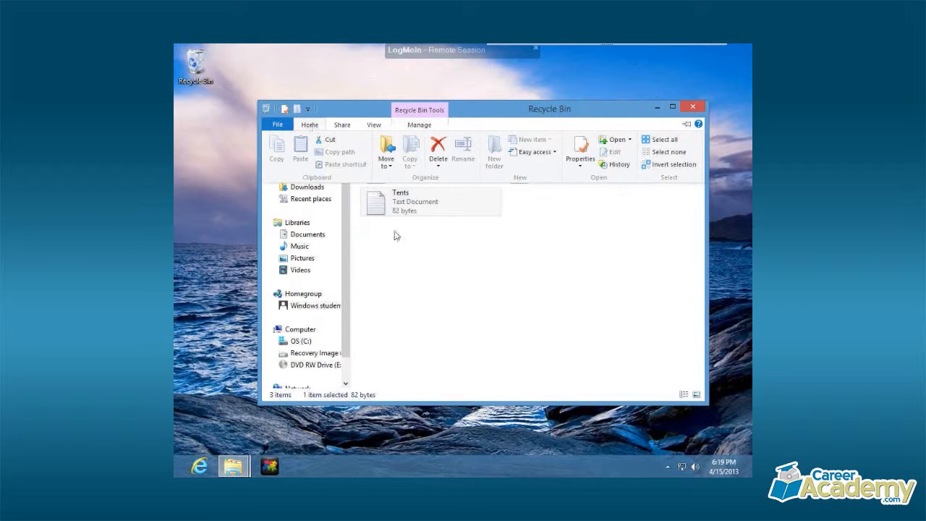
click(433, 278)
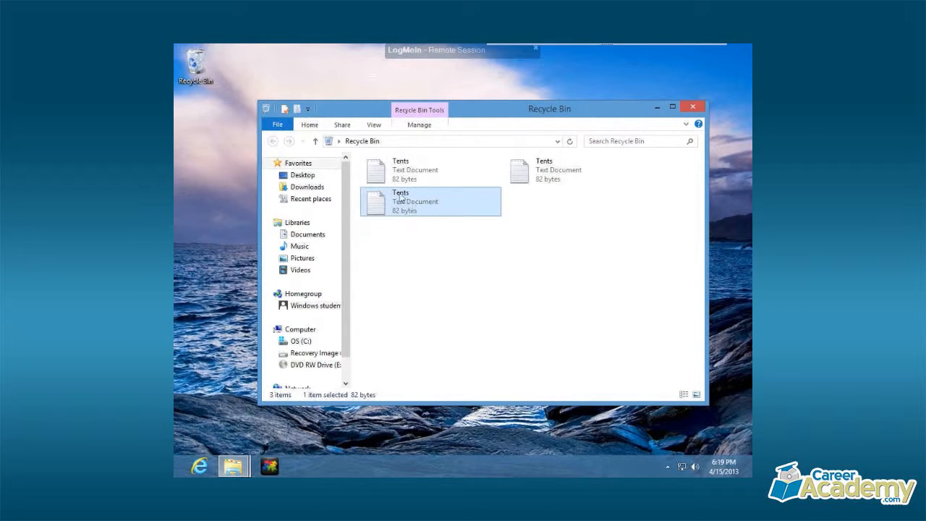
click(309, 126)
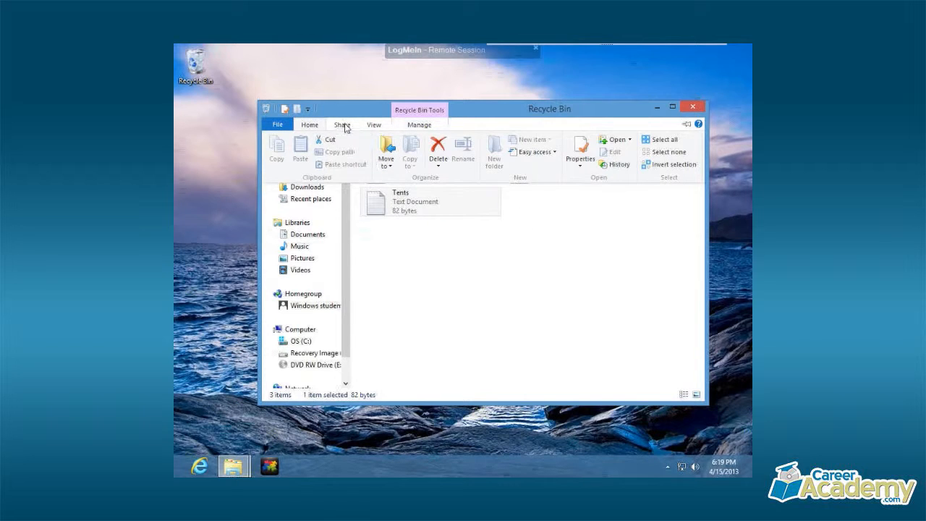
click(407, 209)
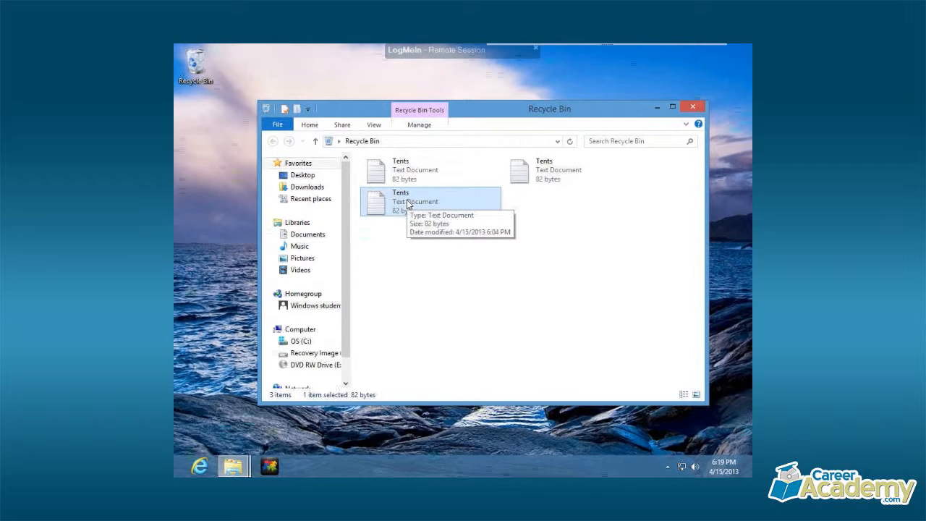
Permanently delete the Tents file in the second row of the Recycle Bin
right_click(407, 204)
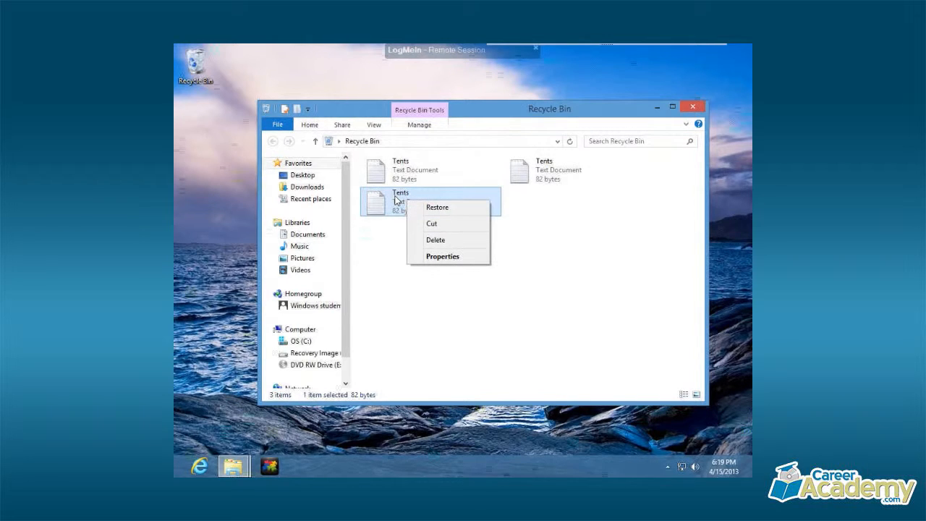
click(434, 240)
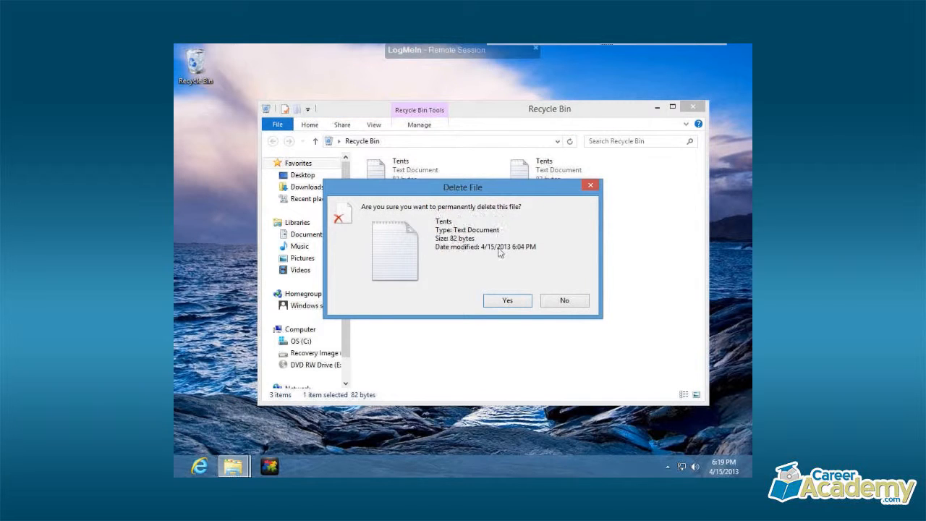
click(510, 302)
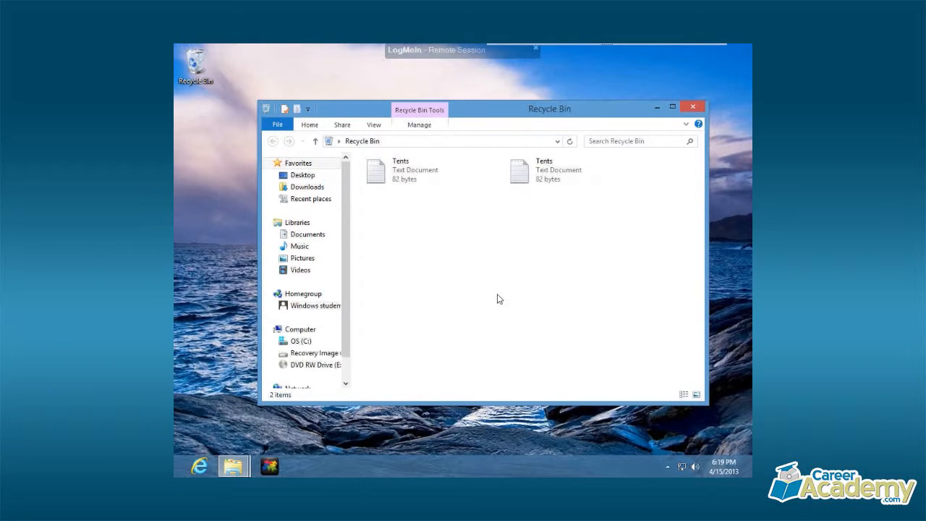
Restore the first Tents file from the Recycle Bin to its original location
right_click(402, 177)
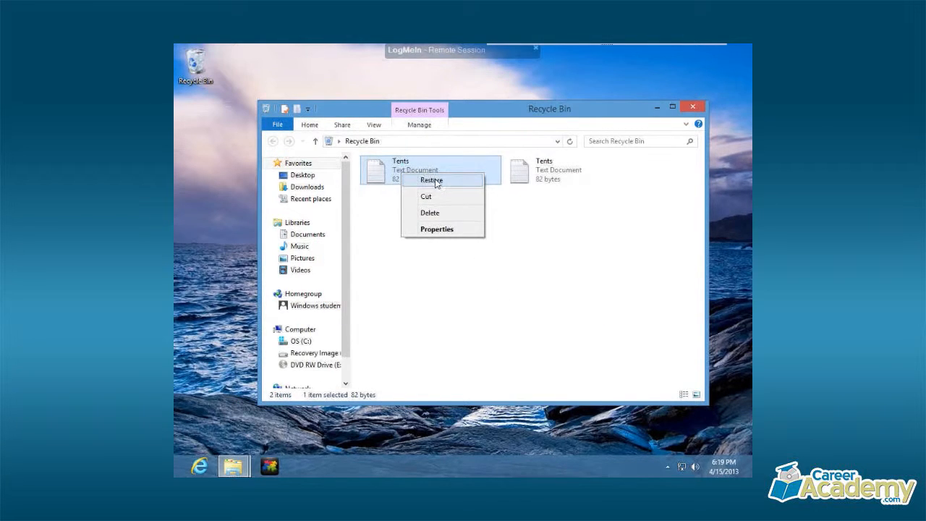
click(435, 180)
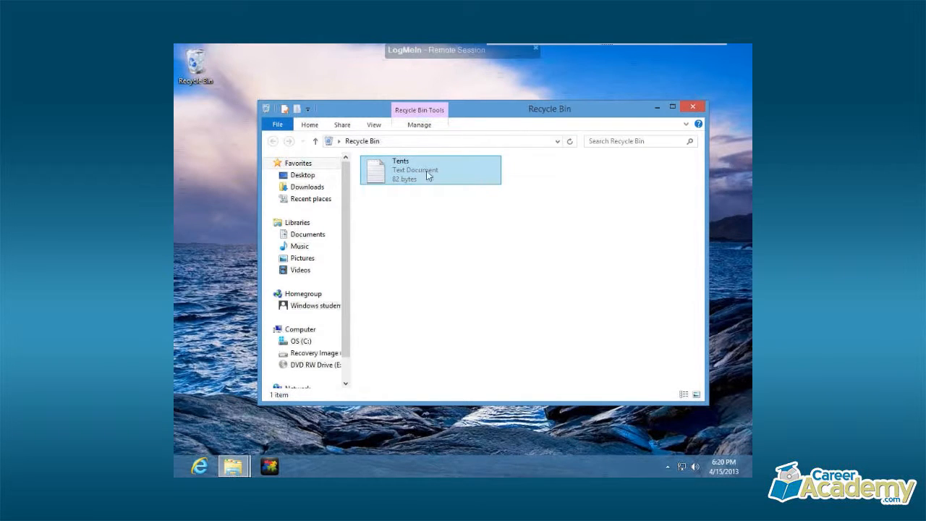
click(490, 182)
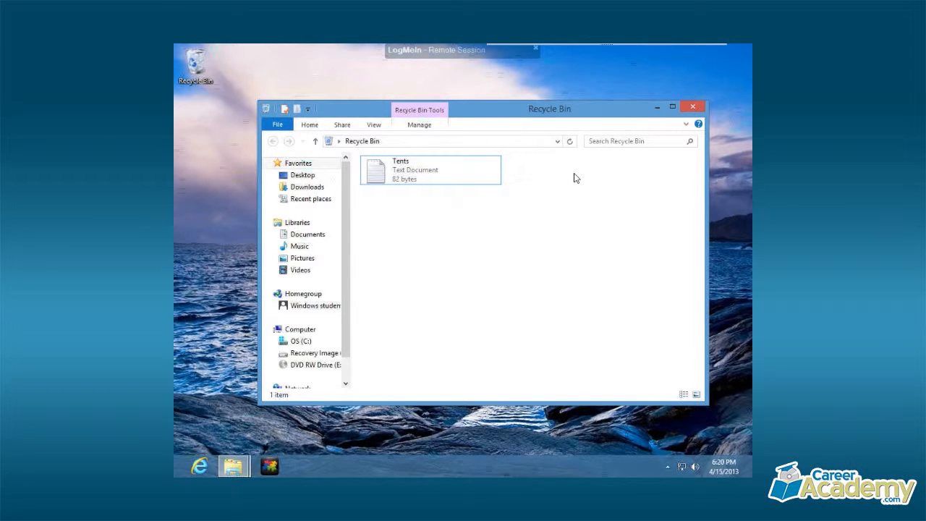
Close the Recycle Bin, bring back the Camping window and check Camping and My Documents for the Tents file
click(694, 108)
click(234, 467)
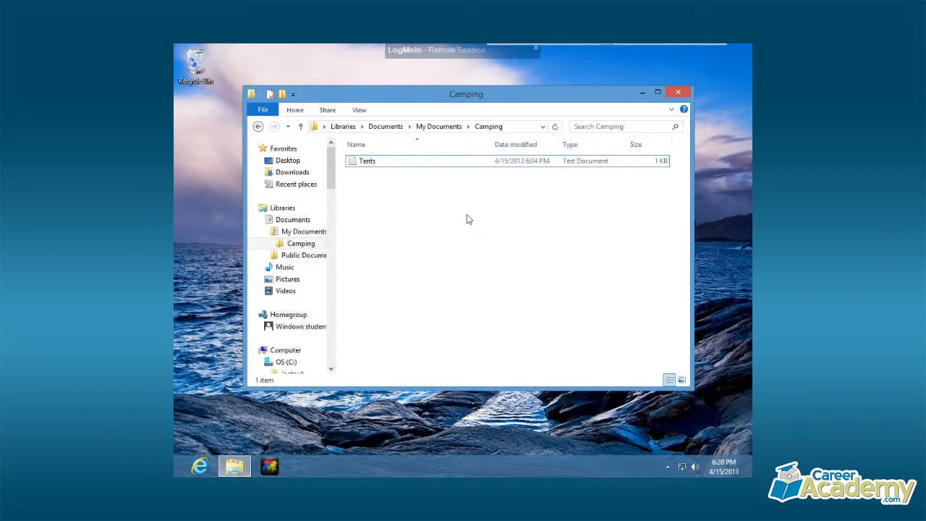
click(295, 246)
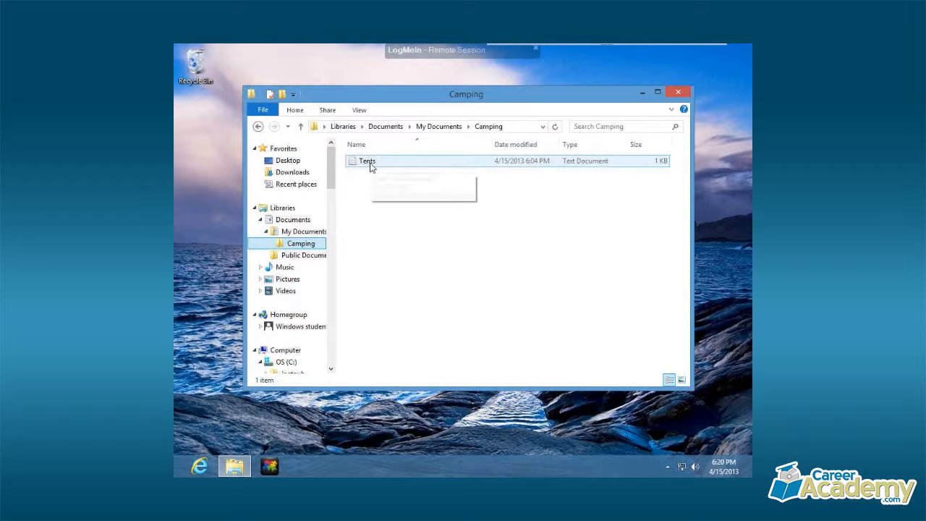
click(303, 233)
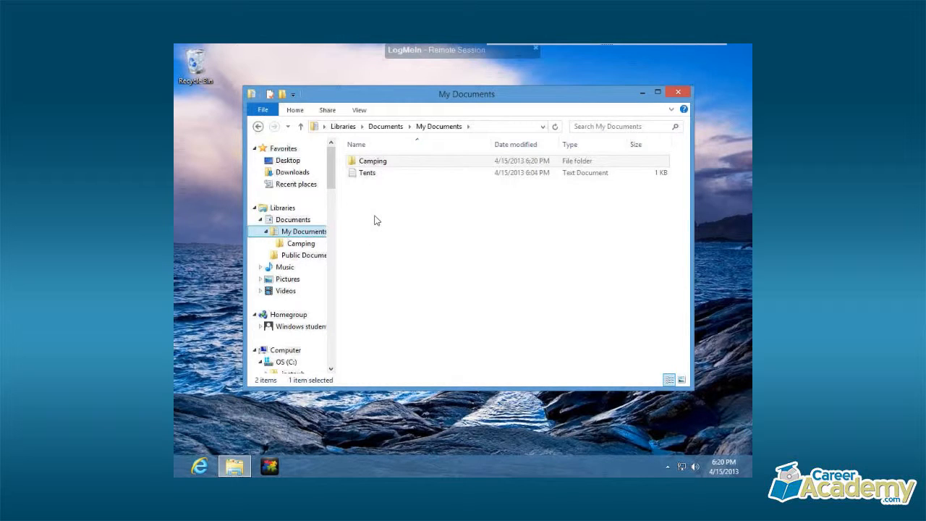
Review the Home, Share and View commands available for My Documents
click(295, 111)
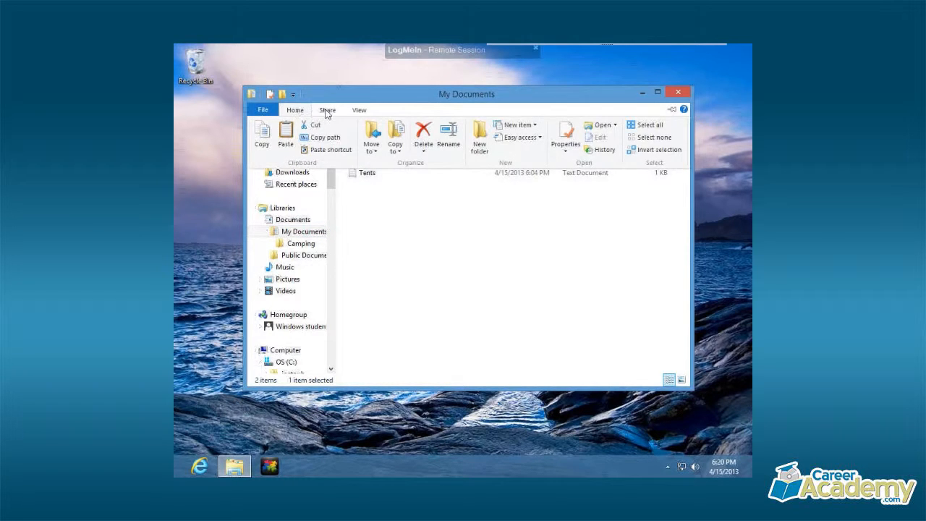
click(327, 110)
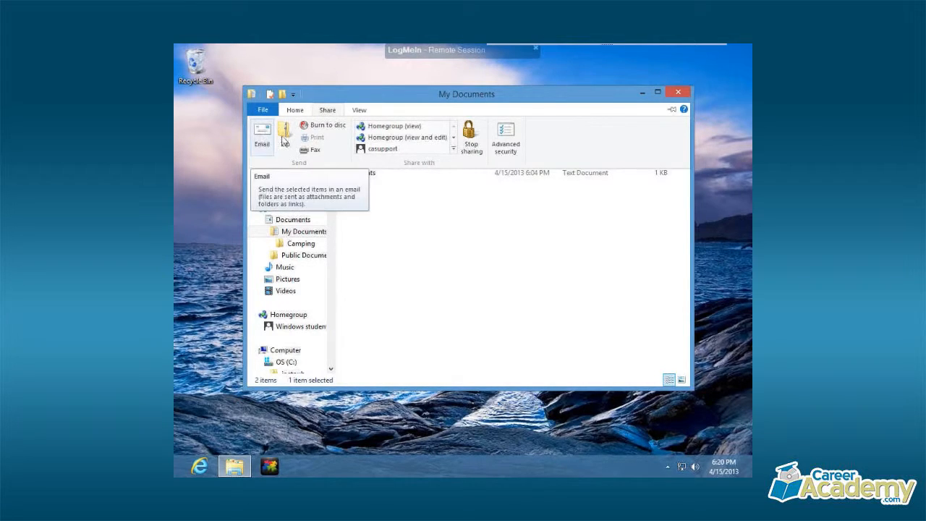
click(363, 113)
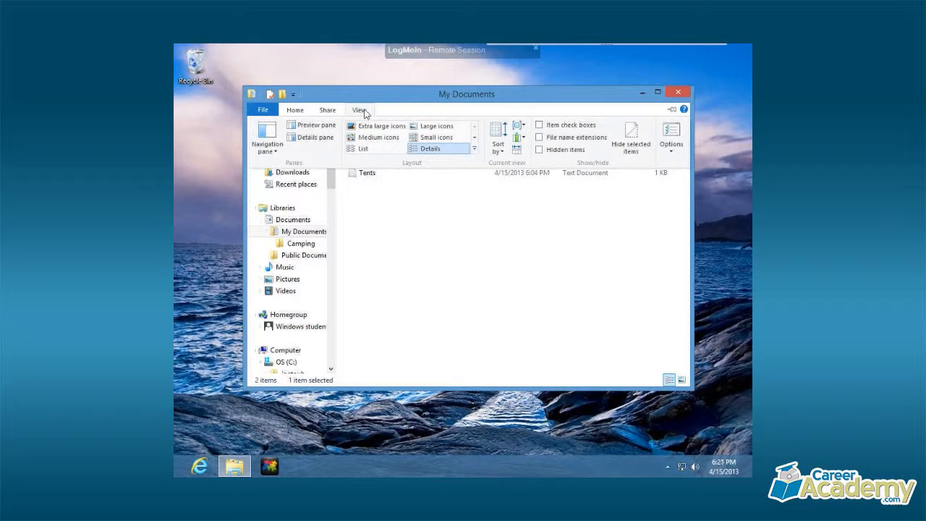
click(402, 230)
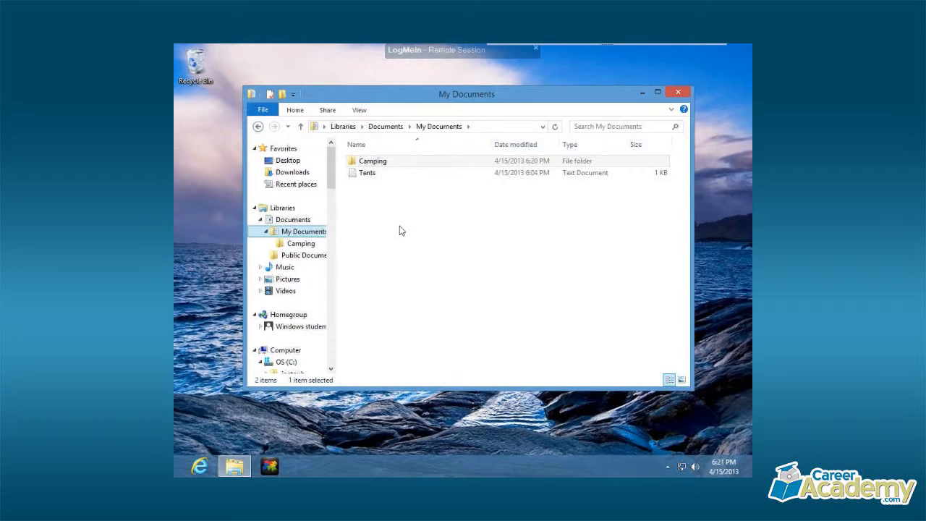